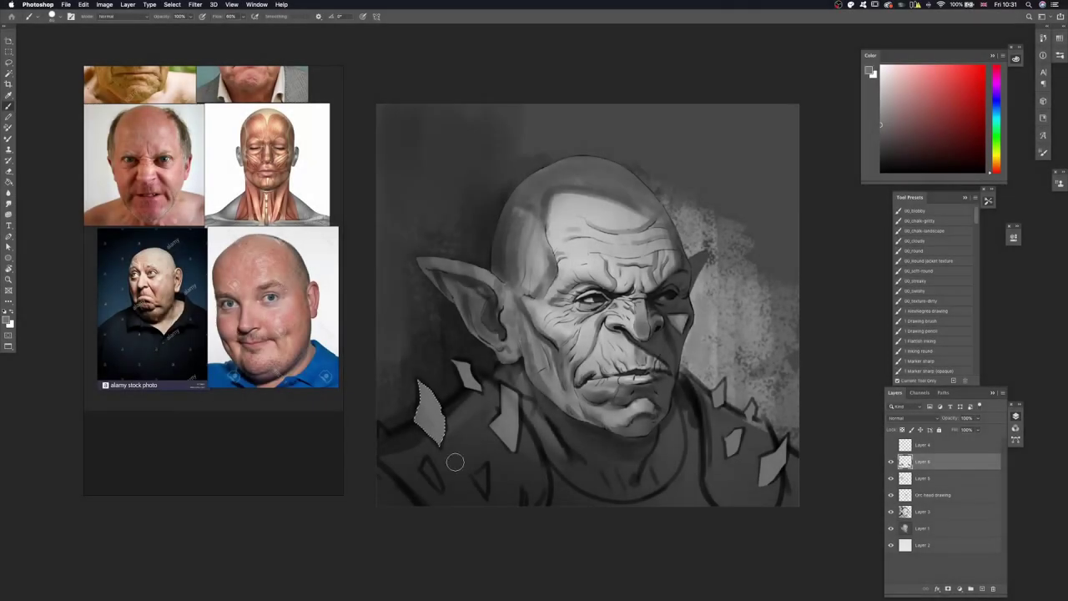
# Fill the selected spike shapes on the orc's shoulder armour with mid grey
pyautogui.hotkey('alt', 'BackSpace')
pyautogui.moveTo(444, 501); pyautogui.dragTo(429, 453)
pyautogui.hotkey('alt', 'BackSpace')
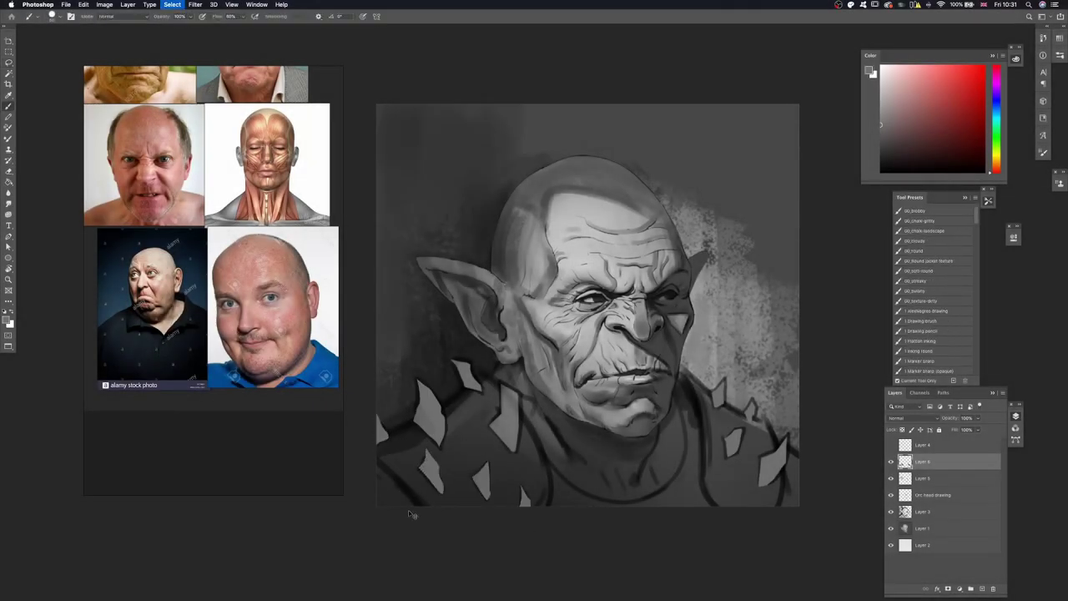
# Sample dark greys from the painting and brush strap lines and shading onto the orc's shoulder armour and collar
pyautogui.hscroll(5, 556, 484)
pyautogui.press('b')
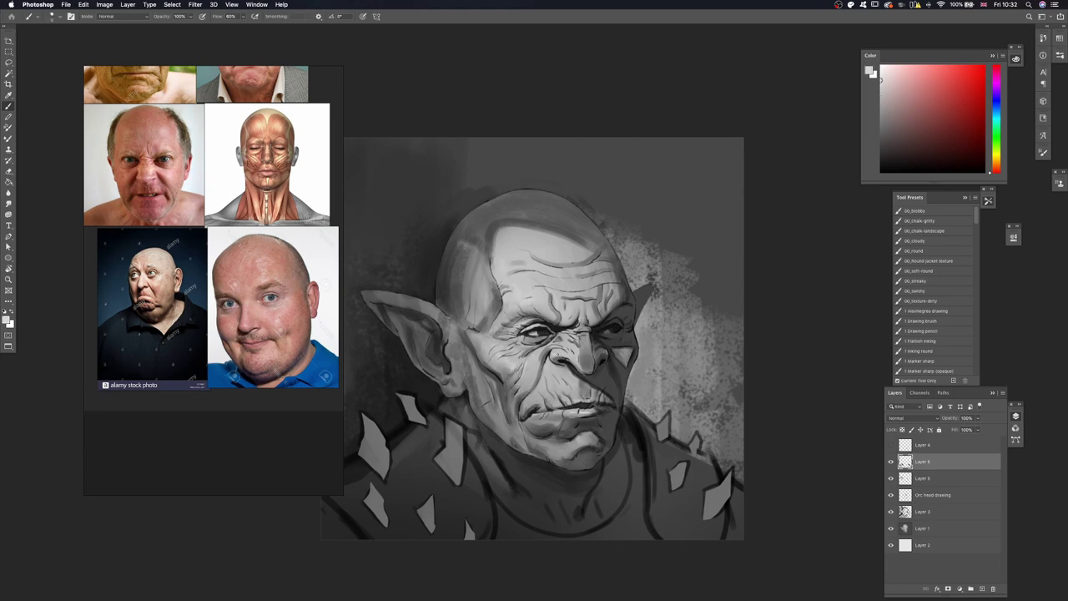
pyautogui.scroll(-2, 531, 383)
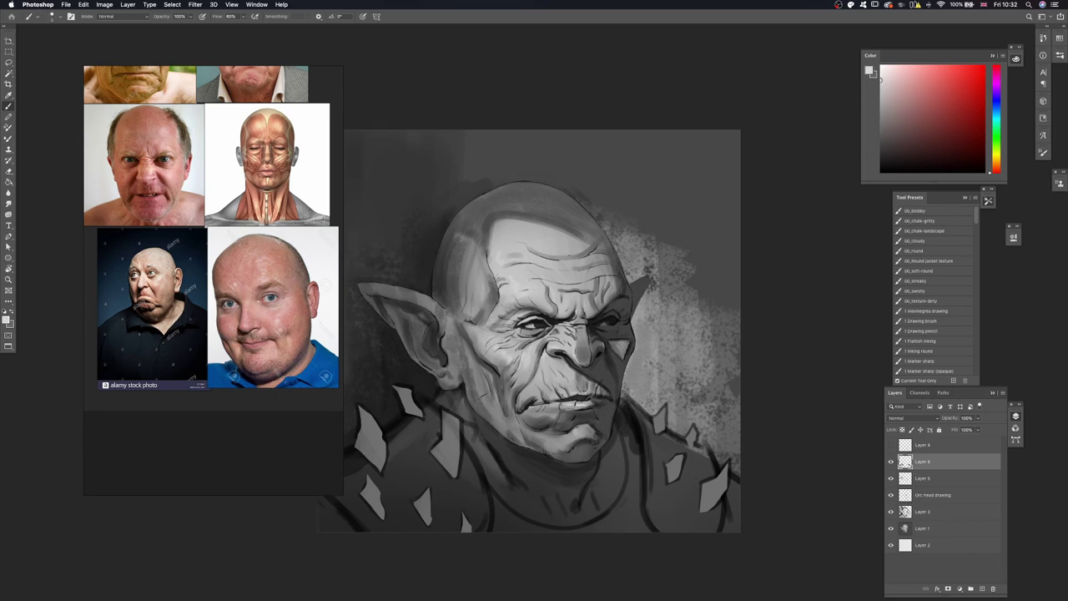
pyautogui.scroll(-2, 532, 408)
pyautogui.keyDown('alt'); pyautogui.click(532, 408); pyautogui.keyUp('alt')
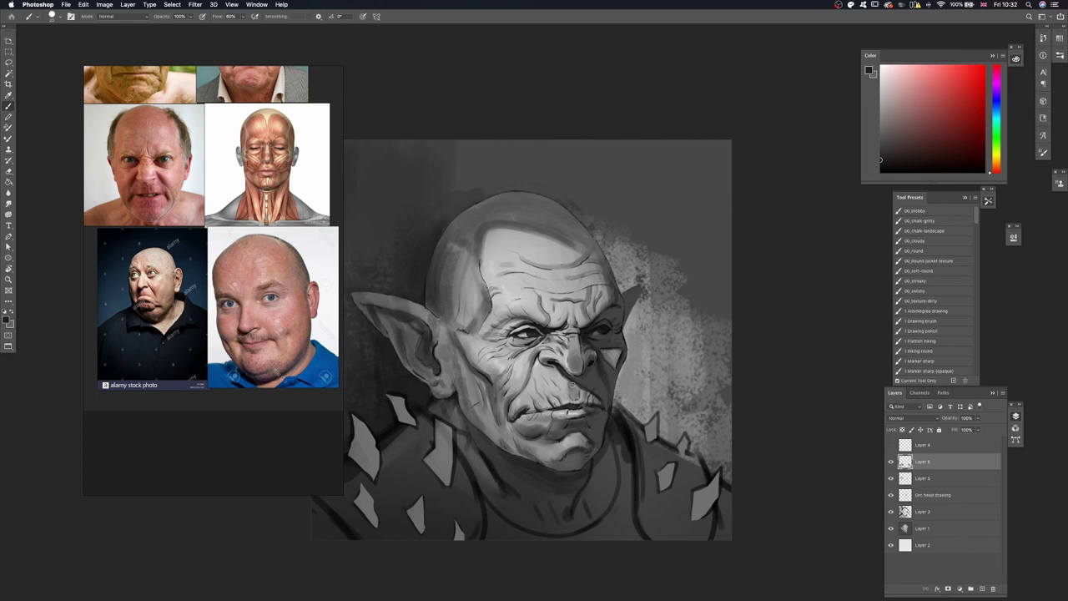
pyautogui.keyDown('alt'); pyautogui.click(557, 409); pyautogui.keyUp('alt')
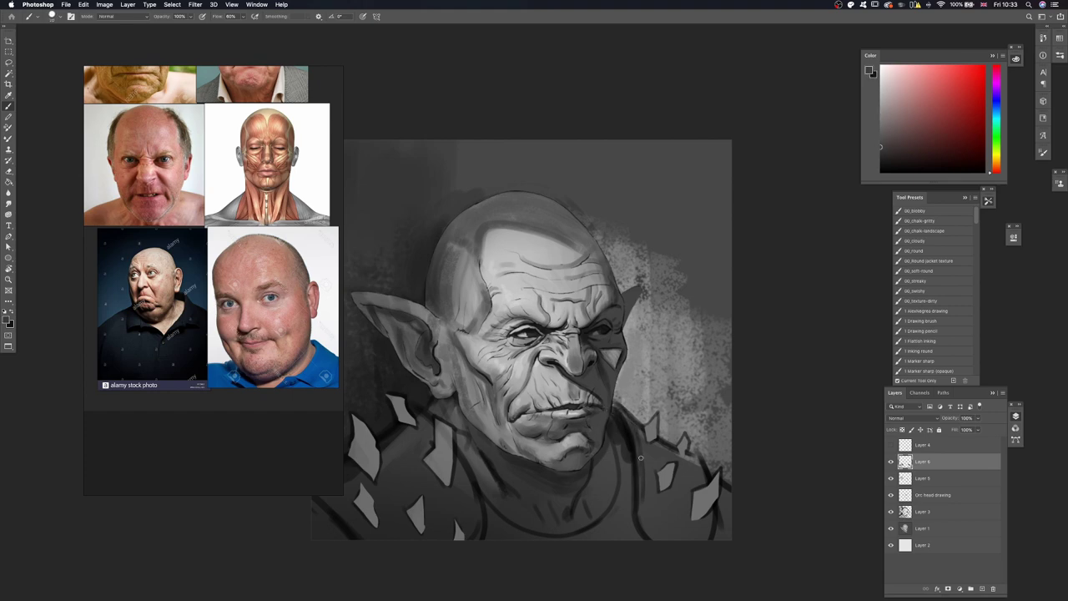
pyautogui.hscroll(-2, 654, 551)
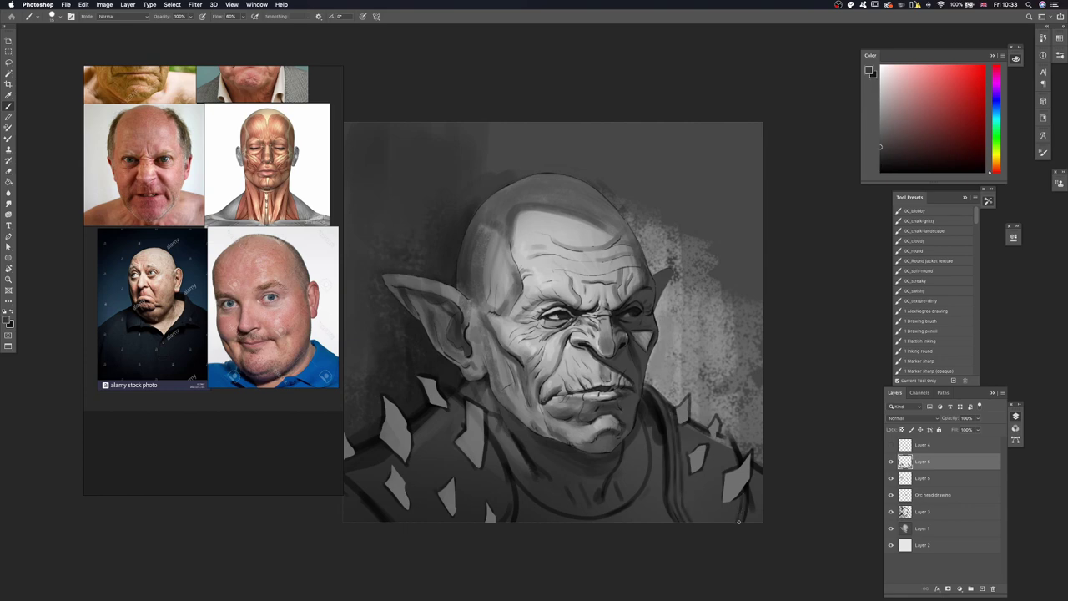
pyautogui.press('r')
pyautogui.moveTo(343, 436); pyautogui.dragTo(730, 484)
pyautogui.moveTo(749, 280); pyautogui.dragTo(743, 393)
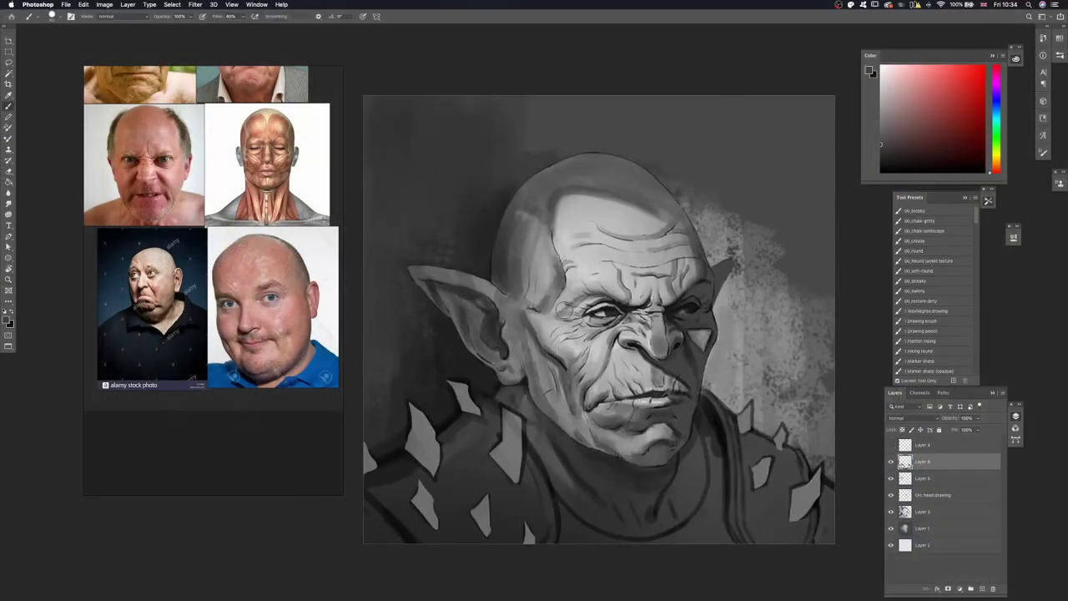
# Add a new layer above the spikes, set it to Color Dodge, and brush white highlights onto the orc's face
pyautogui.rightClick(565, 311)
pyautogui.press('Return')
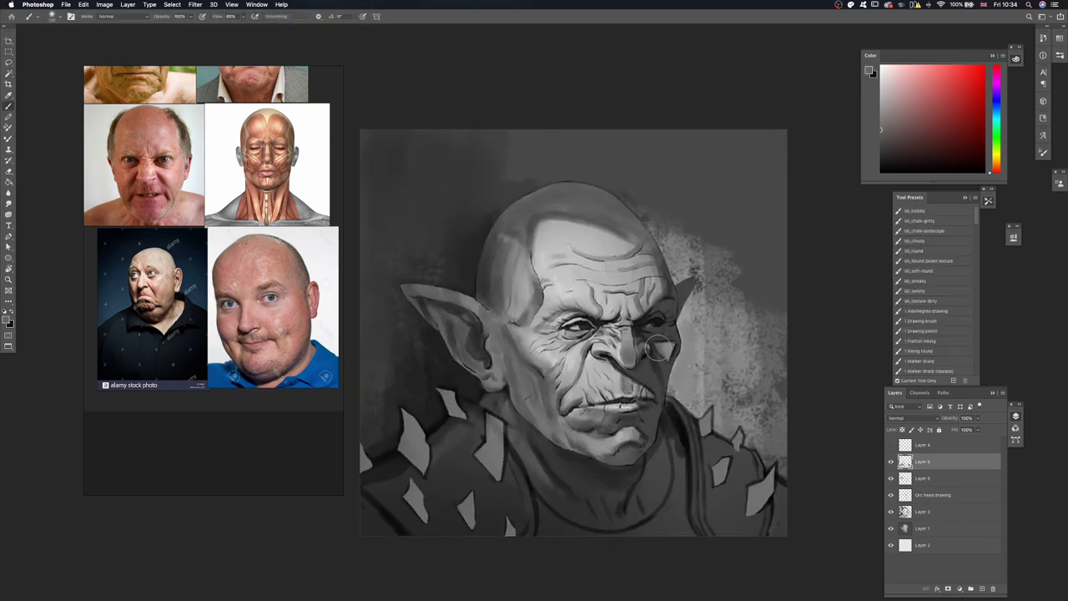
pyautogui.click(891, 462)
pyautogui.hotkey('ctrl', 'alt', 'shift', 'n')
pyautogui.hotkey('alt', 'shift', 'd')
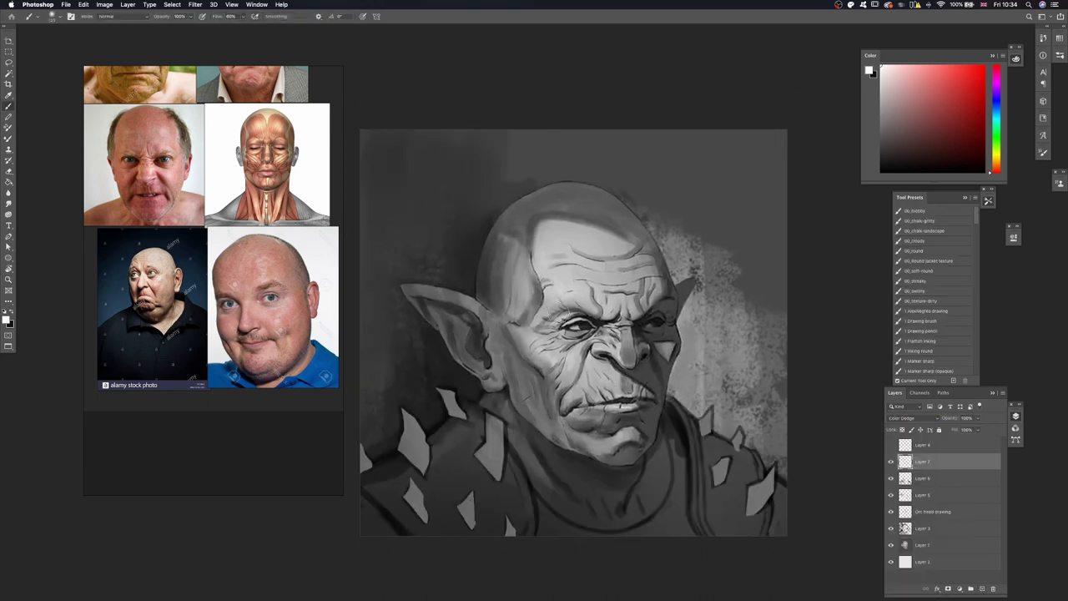
pyautogui.moveTo(574, 347); pyautogui.dragTo(542, 371)
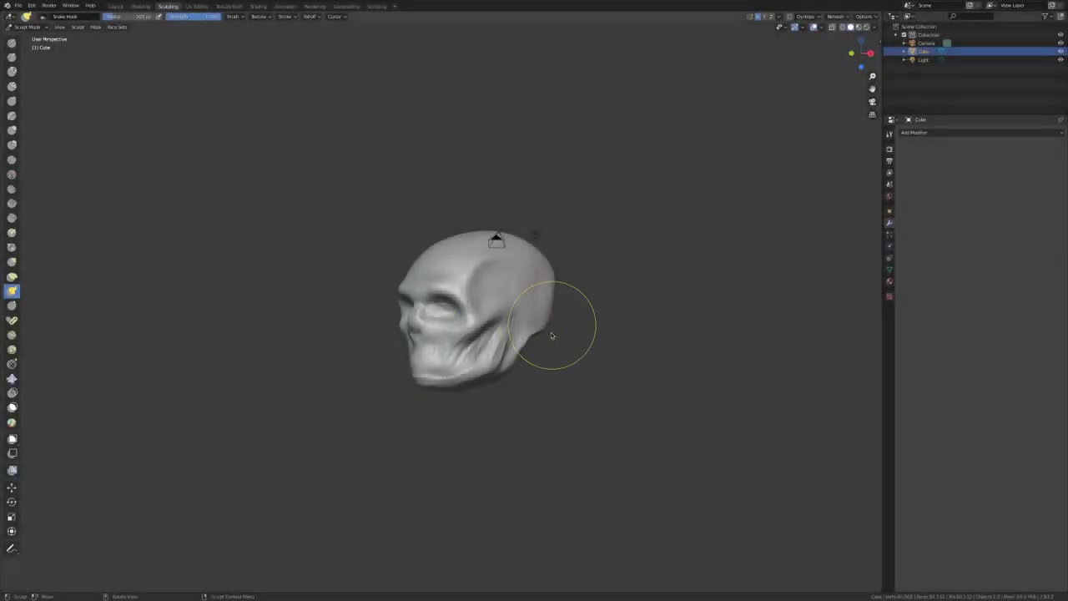
# Switch to Blender and pull a thick neck out of the skull sculpt's base with the Snake Hook brush
pyautogui.moveTo(554, 334)
pyautogui.mouseDown()
pyautogui.moveTo(565, 345)
pyautogui.moveTo(489, 334)
pyautogui.moveTo(539, 361)
pyautogui.moveTo(506, 381)
pyautogui.moveTo(515, 361)
pyautogui.moveTo(512, 381)
pyautogui.moveTo(506, 375)
pyautogui.moveTo(542, 408)
pyautogui.moveTo(577, 382)
pyautogui.moveTo(509, 369)
pyautogui.moveTo(477, 393)
pyautogui.moveTo(451, 372)
pyautogui.moveTo(460, 398)
pyautogui.moveTo(371, 339)
pyautogui.moveTo(542, 350)
pyautogui.mouseUp()
pyautogui.scroll(-3, 467, 376)
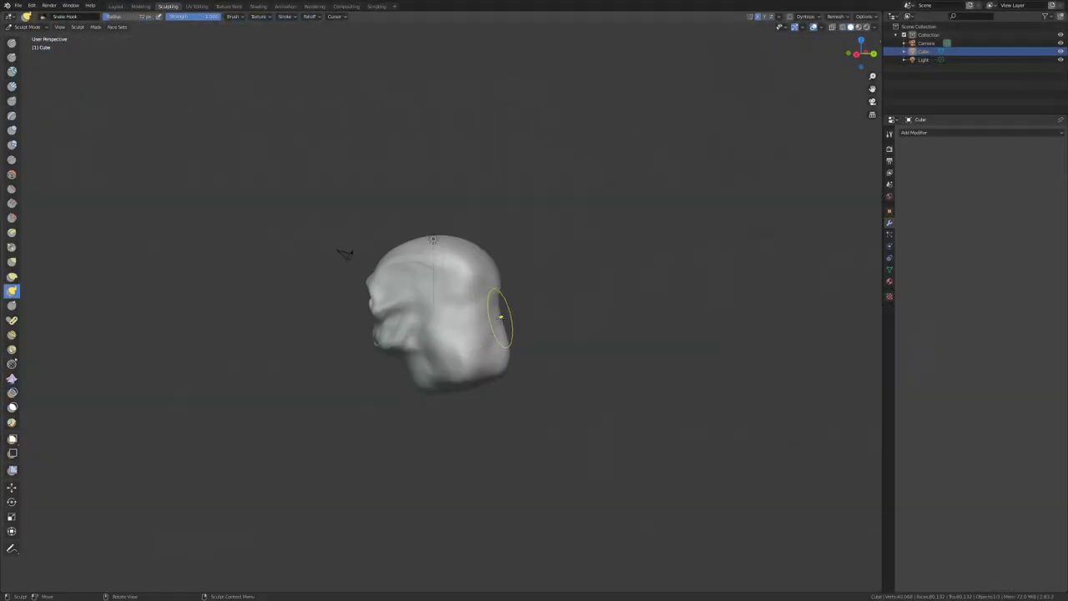
pyautogui.moveTo(345, 256)
pyautogui.mouseDown()
pyautogui.moveTo(512, 215)
pyautogui.moveTo(432, 251)
pyautogui.moveTo(422, 243)
pyautogui.moveTo(476, 353)
pyautogui.moveTo(577, 248)
pyautogui.moveTo(477, 195)
pyautogui.moveTo(358, 198)
pyautogui.moveTo(439, 173)
pyautogui.mouseUp()
# Build up the neck muscles and the nape below the skull with the Clay Strips brush
pyautogui.hotkey('shift', 'c')
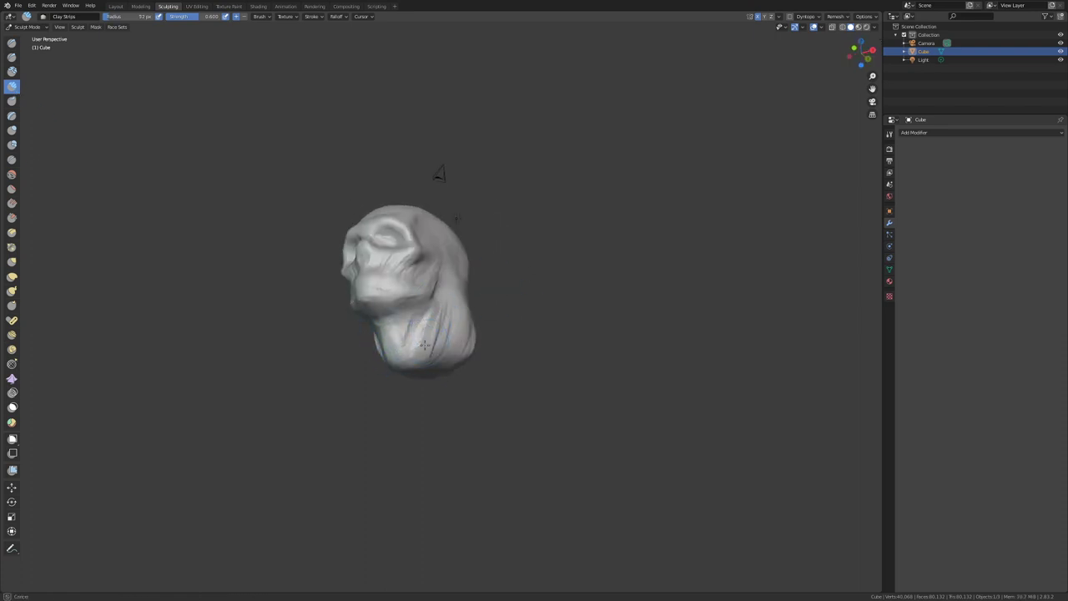
pyautogui.moveTo(415, 332); pyautogui.dragTo(421, 340)
pyautogui.moveTo(446, 271); pyautogui.dragTo(539, 283)
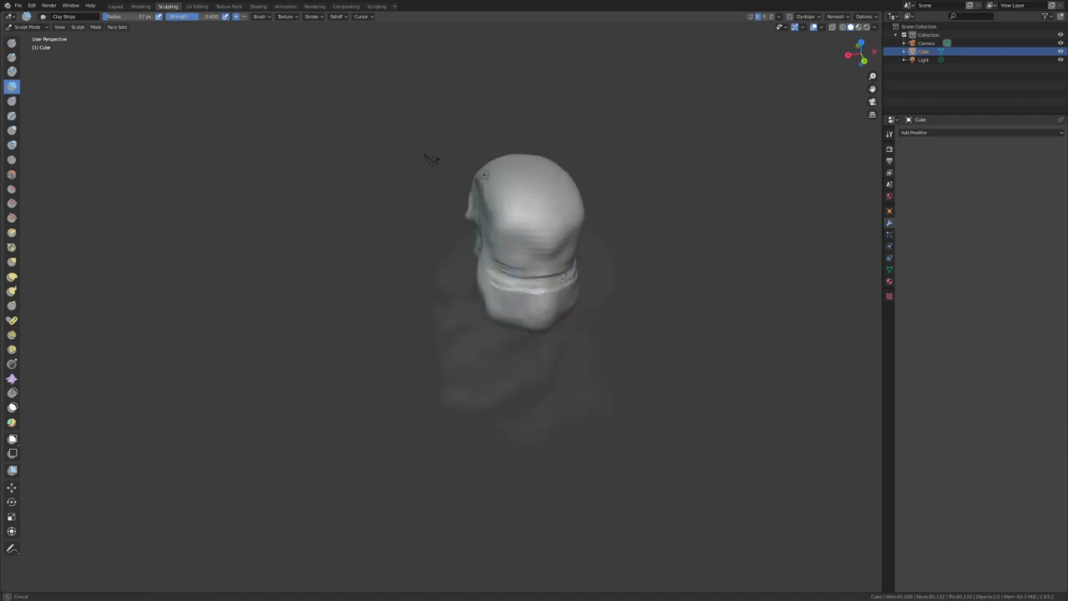
# Swell the area behind the cheekbone with Inflate/Deflate and block in the ear with Clay Strips
pyautogui.click(12, 130)
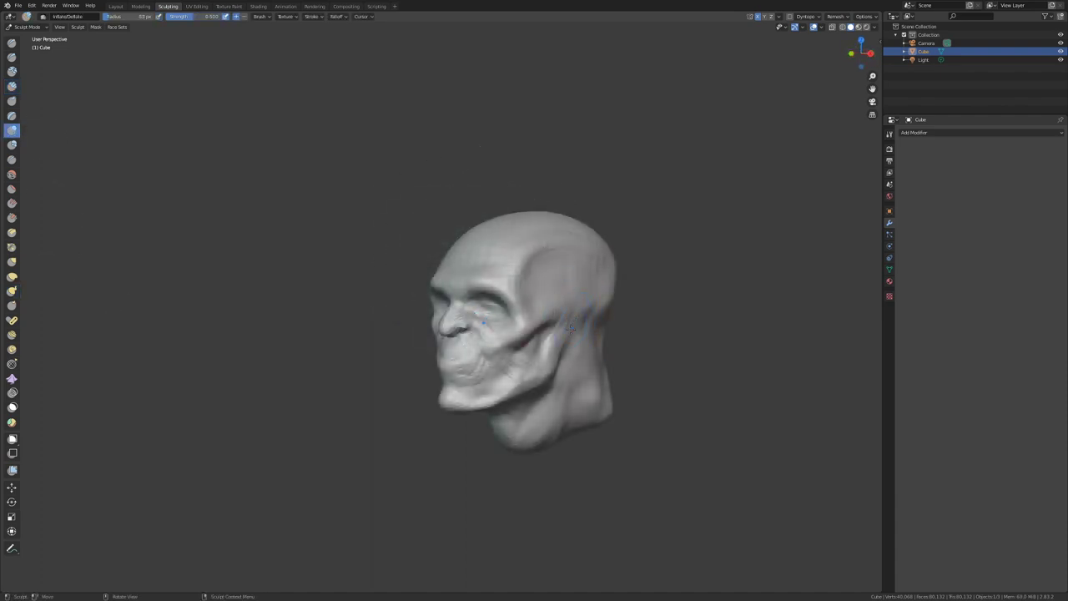
pyautogui.moveTo(574, 323); pyautogui.dragTo(593, 296)
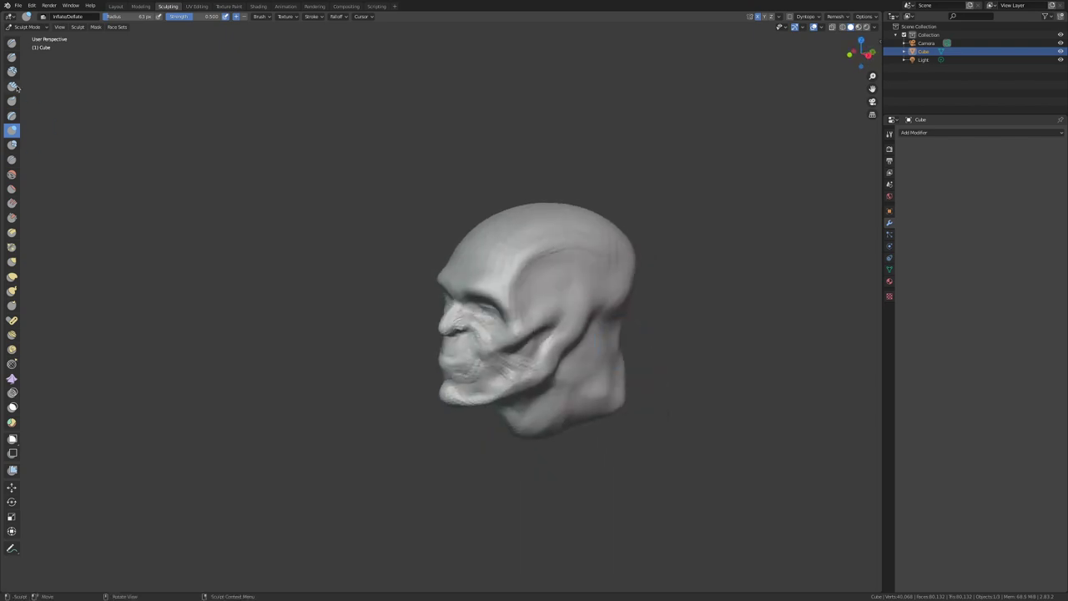
pyautogui.click(12, 86)
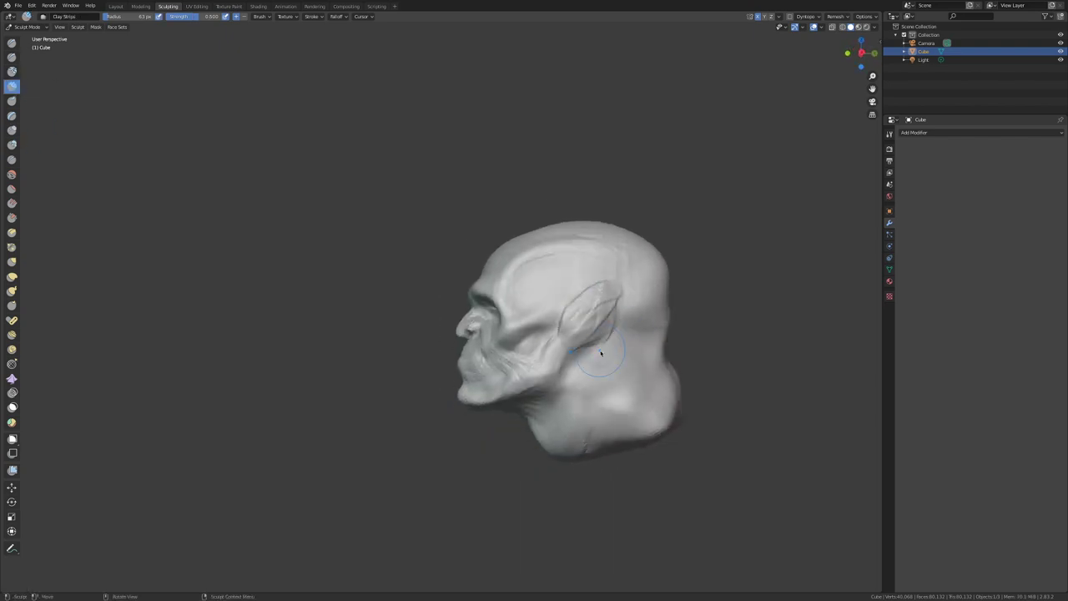
# Pull the ear outward and back into a pointed shape with the Snake Hook brush
pyautogui.press('k')
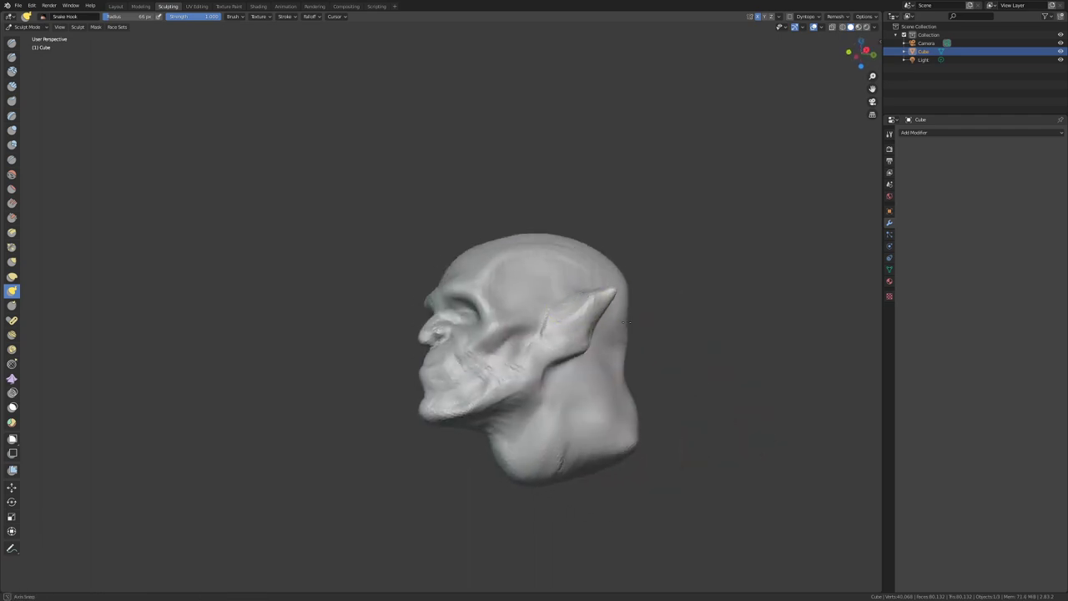
pyautogui.moveTo(576, 340); pyautogui.dragTo(599, 319)
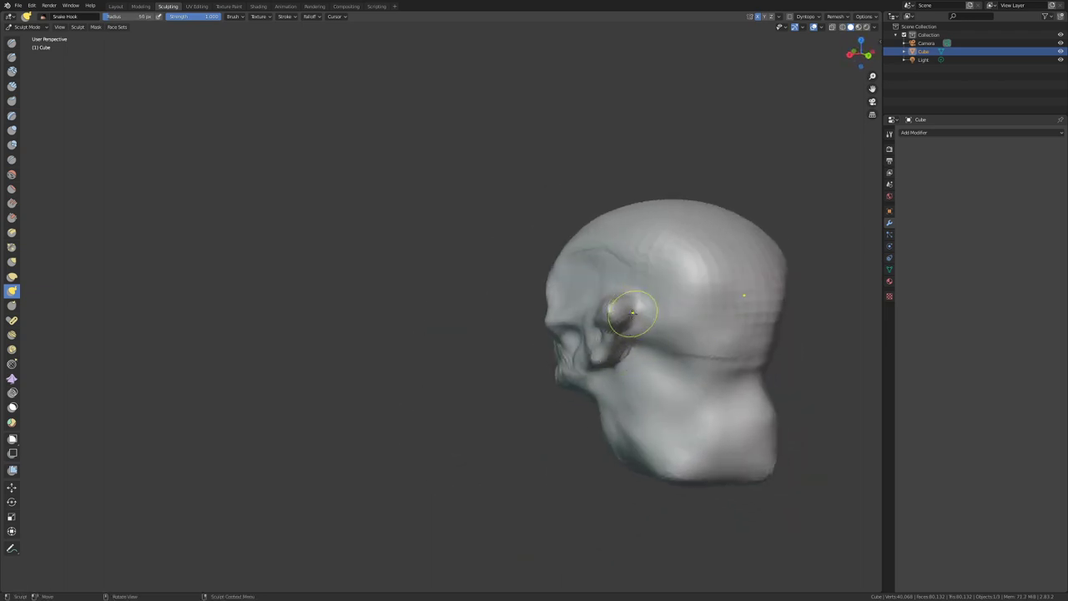
pyautogui.moveTo(632, 313); pyautogui.dragTo(601, 318)
pyautogui.moveTo(620, 376); pyautogui.dragTo(489, 373)
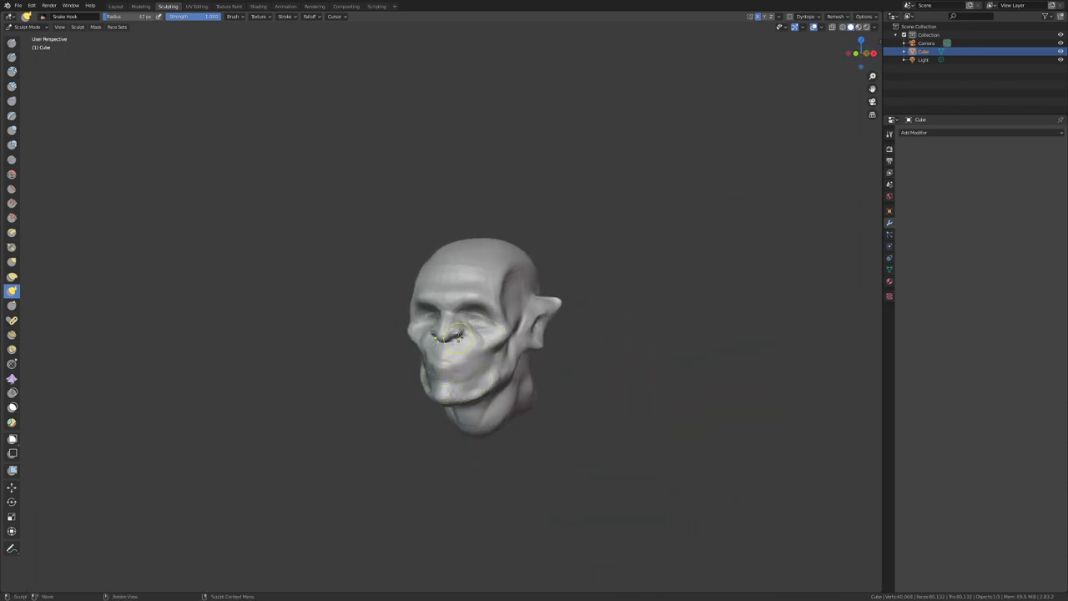
# Reshape the nose, mouth area and jaw with the Snake Hook brush
pyautogui.moveTo(472, 336); pyautogui.dragTo(451, 308)
pyautogui.moveTo(588, 295); pyautogui.dragTo(535, 384)
pyautogui.moveTo(481, 364)
pyautogui.mouseDown()
pyautogui.moveTo(471, 386)
pyautogui.moveTo(496, 377)
pyautogui.moveTo(508, 424)
pyautogui.mouseUp()
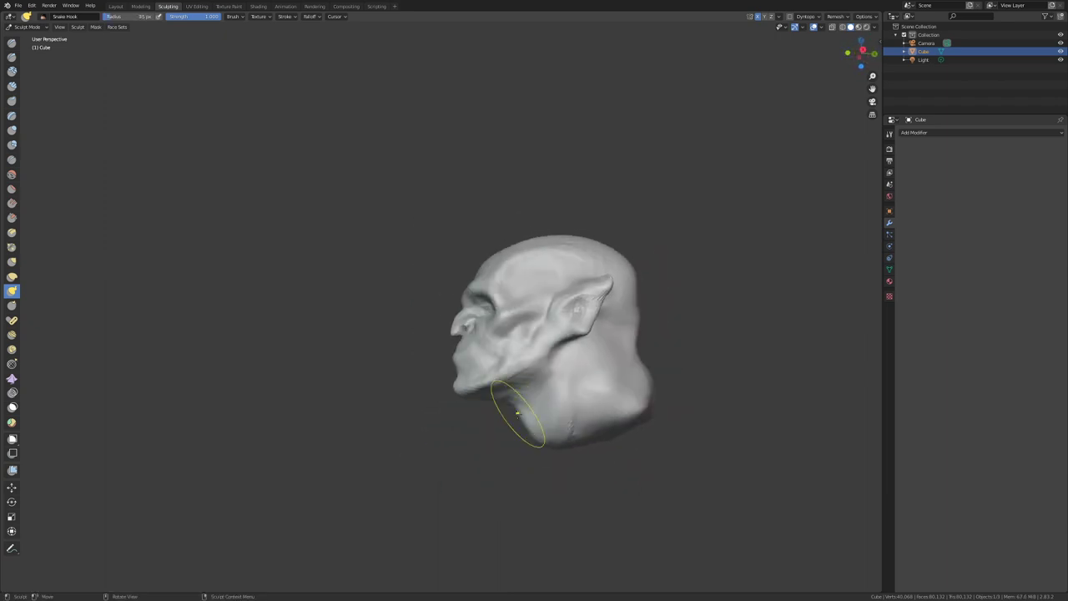
# Adjust the Snake Hook brush radius and reshape the outline of the neck and the back of the skull
pyautogui.press('f')
pyautogui.click(658, 392)
pyautogui.moveTo(659, 392)
pyautogui.mouseDown()
pyautogui.moveTo(643, 401)
pyautogui.moveTo(668, 418)
pyautogui.moveTo(591, 341)
pyautogui.mouseUp()
pyautogui.press('f')
pyautogui.click(635, 301)
pyautogui.moveTo(634, 301)
pyautogui.mouseDown()
pyautogui.moveTo(631, 269)
pyautogui.moveTo(656, 303)
pyautogui.moveTo(530, 332)
pyautogui.moveTo(540, 328)
pyautogui.mouseUp()
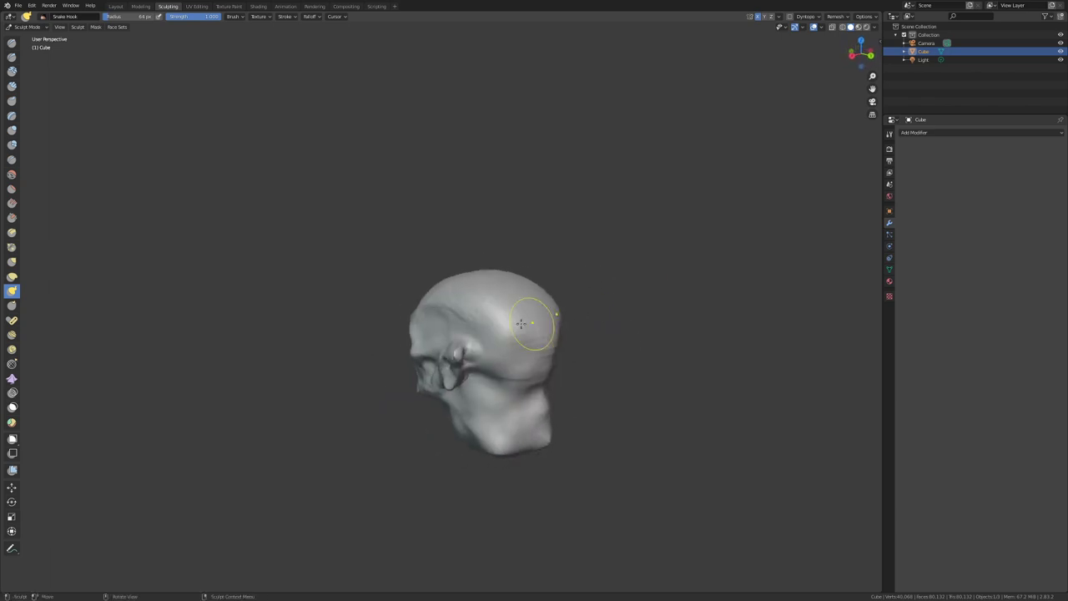
pyautogui.moveTo(414, 349)
pyautogui.mouseDown()
pyautogui.moveTo(477, 358)
pyautogui.moveTo(504, 349)
pyautogui.moveTo(464, 342)
pyautogui.moveTo(486, 351)
pyautogui.moveTo(435, 390)
pyautogui.moveTo(477, 376)
pyautogui.moveTo(453, 355)
pyautogui.moveTo(492, 322)
pyautogui.moveTo(436, 352)
pyautogui.mouseUp()
# Build up the back of the head with Clay Strips and define the nape with Draw Sharp
pyautogui.click(12, 86)
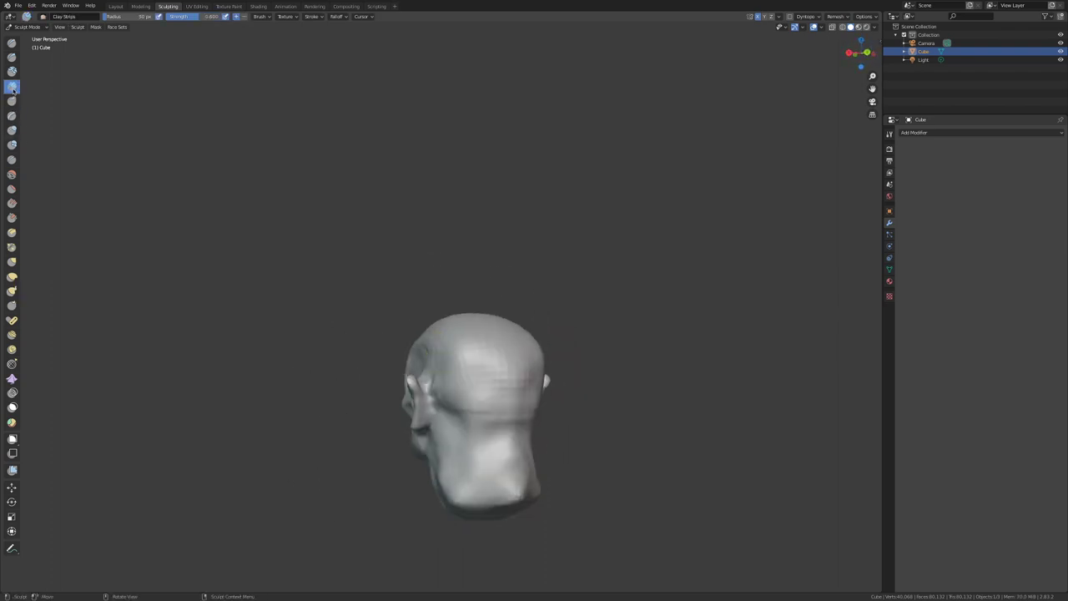
pyautogui.moveTo(426, 396)
pyautogui.mouseDown()
pyautogui.moveTo(467, 367)
pyautogui.moveTo(407, 399)
pyautogui.moveTo(392, 394)
pyautogui.moveTo(413, 410)
pyautogui.moveTo(500, 417)
pyautogui.mouseUp()
pyautogui.click(11, 57)
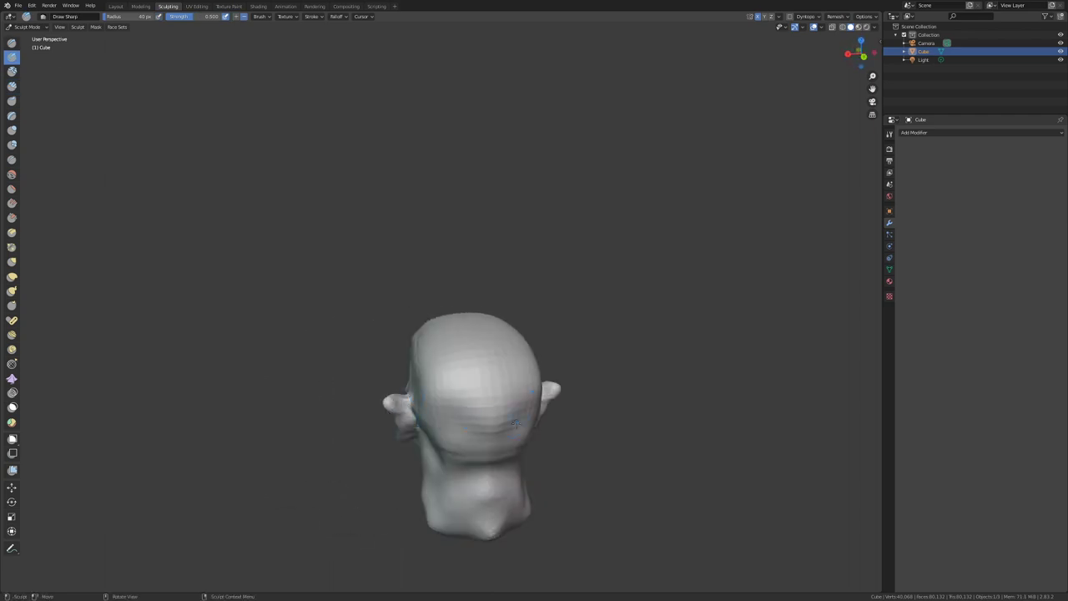
pyautogui.moveTo(556, 301); pyautogui.dragTo(543, 209)
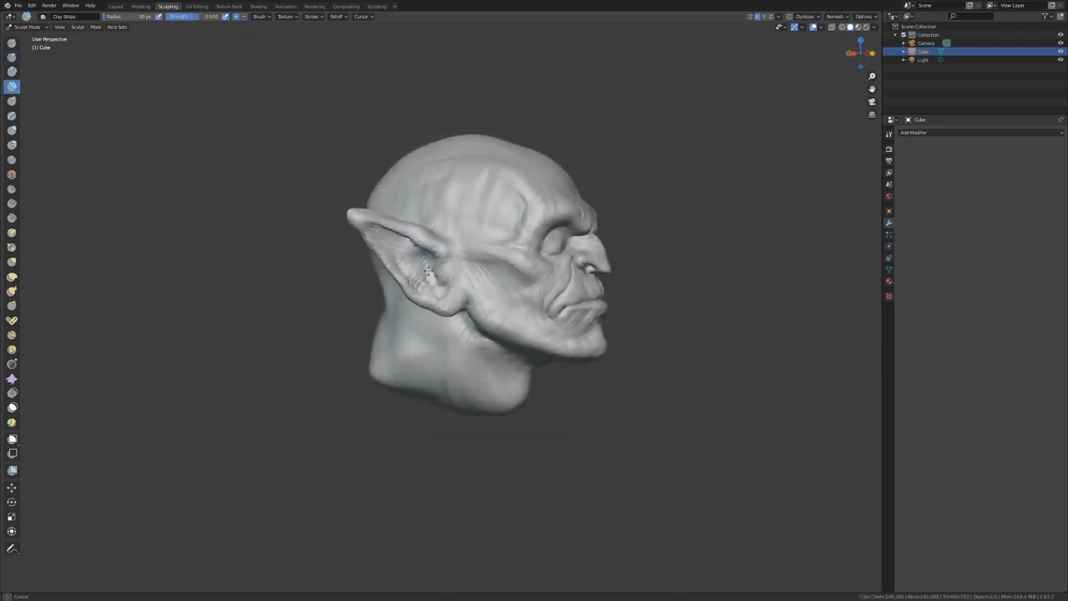
# Sculpt the inner ear, temple and facial folds with Clay Strips, resizing the brush for finer detail
pyautogui.moveTo(402, 265)
pyautogui.mouseDown()
pyautogui.moveTo(449, 296)
pyautogui.moveTo(509, 275)
pyautogui.moveTo(586, 284)
pyautogui.mouseUp()
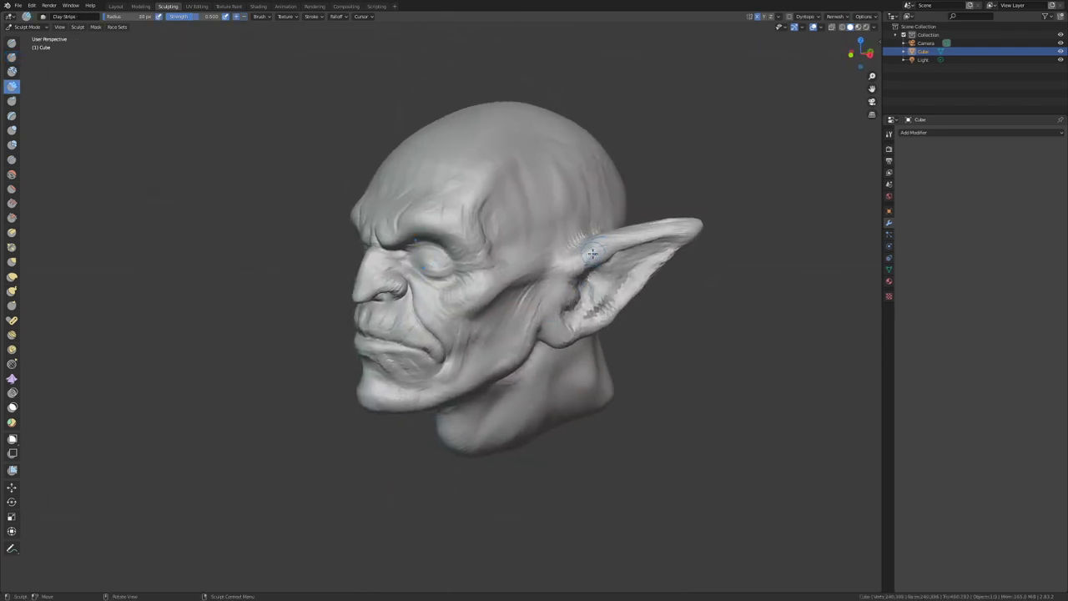
pyautogui.moveTo(598, 238); pyautogui.dragTo(431, 324)
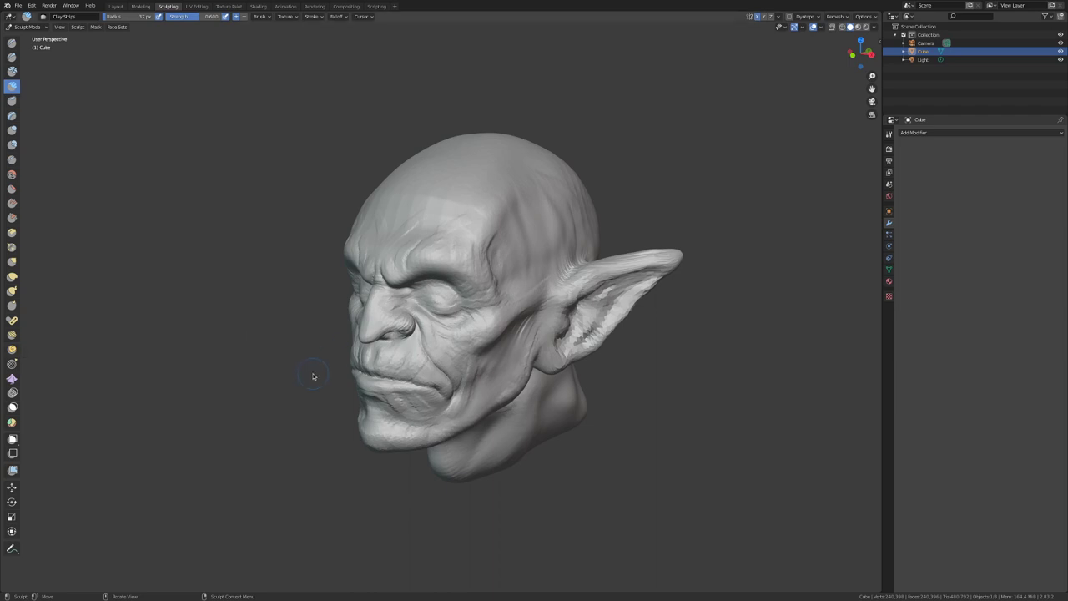
pyautogui.moveTo(318, 379); pyautogui.dragTo(435, 304)
pyautogui.press('f')
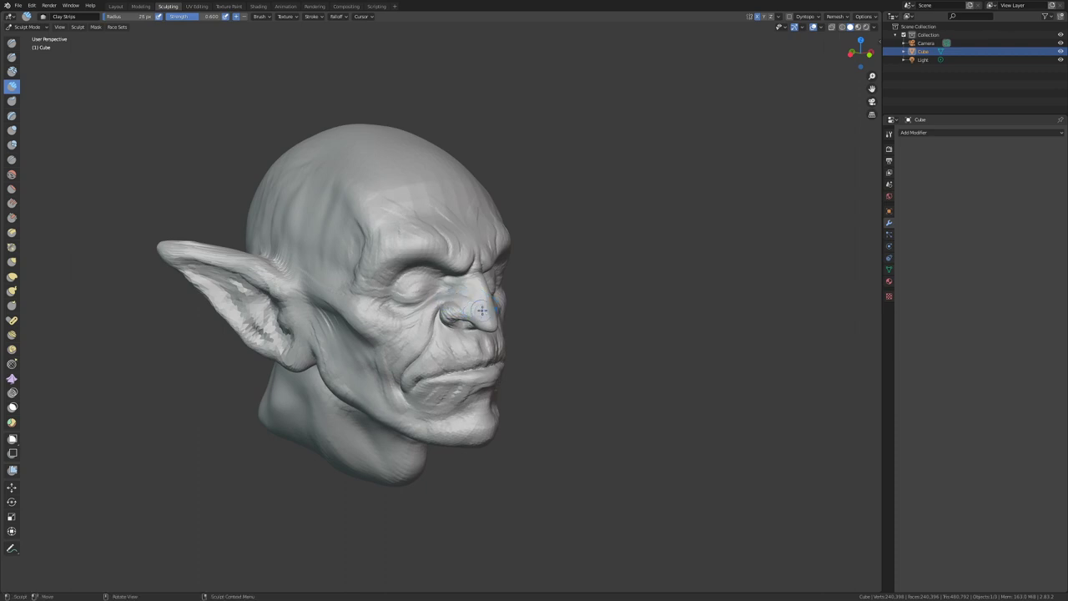
pyautogui.click(422, 318)
pyautogui.moveTo(422, 317); pyautogui.dragTo(23, 222)
# Adjust the ear and side of the face with the Snake Hook brush and save the file
pyautogui.press('k')
pyautogui.moveTo(251, 284)
pyautogui.mouseDown()
pyautogui.moveTo(435, 316)
pyautogui.moveTo(446, 312)
pyautogui.moveTo(418, 317)
pyautogui.moveTo(501, 250)
pyautogui.moveTo(451, 351)
pyautogui.moveTo(468, 376)
pyautogui.moveTo(438, 344)
pyautogui.mouseUp()
pyautogui.hotkey('shift', 'd')
pyautogui.scroll(-3, 468, 376)
pyautogui.hotkey('ctrl', 's')
# Carve sharper creases into the cheeks and around the nose and mouth with the Draw Sharp brush
pyautogui.click(11, 247)
pyautogui.click(12, 57)
pyautogui.moveTo(250, 334)
pyautogui.mouseDown()
pyautogui.moveTo(434, 337)
pyautogui.moveTo(493, 350)
pyautogui.moveTo(356, 375)
pyautogui.mouseUp()
pyautogui.moveTo(424, 349); pyautogui.dragTo(467, 331)
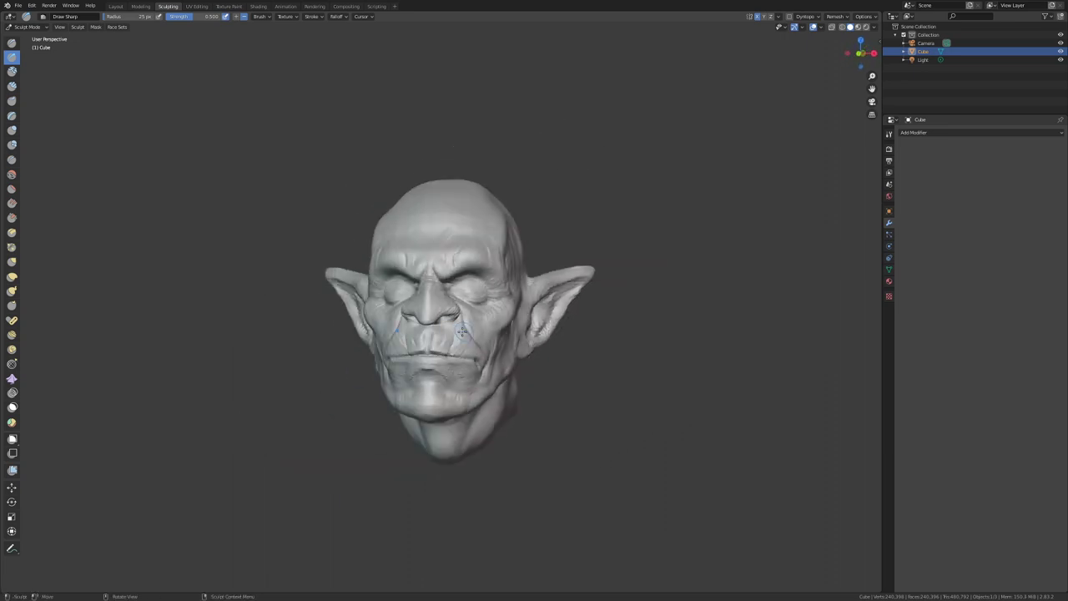
pyautogui.scroll(3, 428, 348)
pyautogui.moveTo(411, 390); pyautogui.dragTo(463, 355)
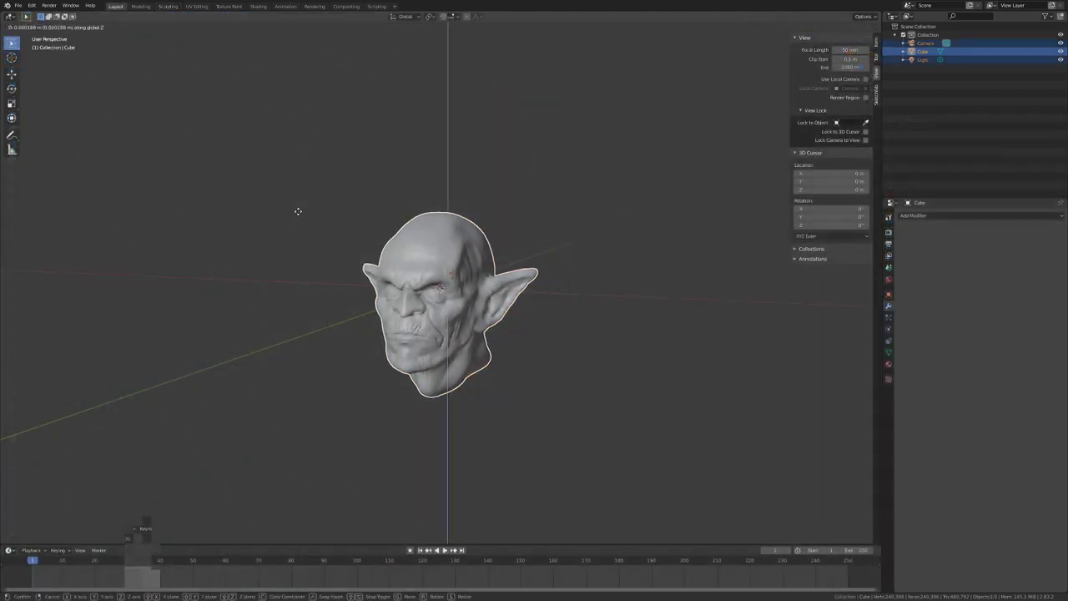
# Move all scene objects up along the global Z axis until the head's neck sits on the ground plane
pyautogui.press('g')
pyautogui.press('z')
pyautogui.click(305, 110)
pyautogui.moveTo(305, 109); pyautogui.dragTo(314, 157)
pyautogui.scroll(3, 330, 179)
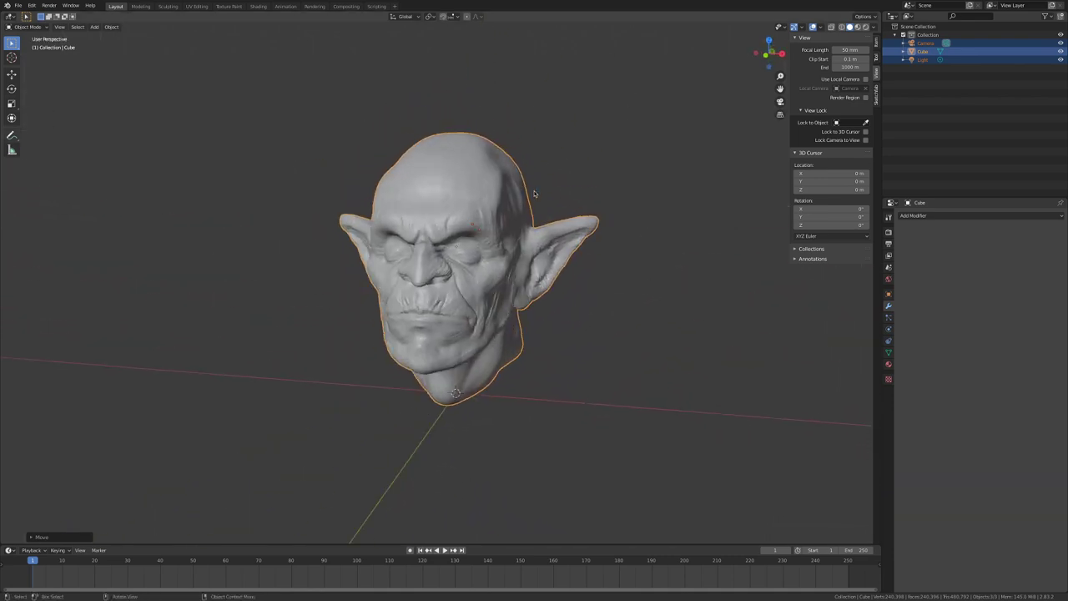
# Show the viewport in rendered shading and move the light in front of one side of the orc's face
pyautogui.click(865, 27)
pyautogui.click(922, 59)
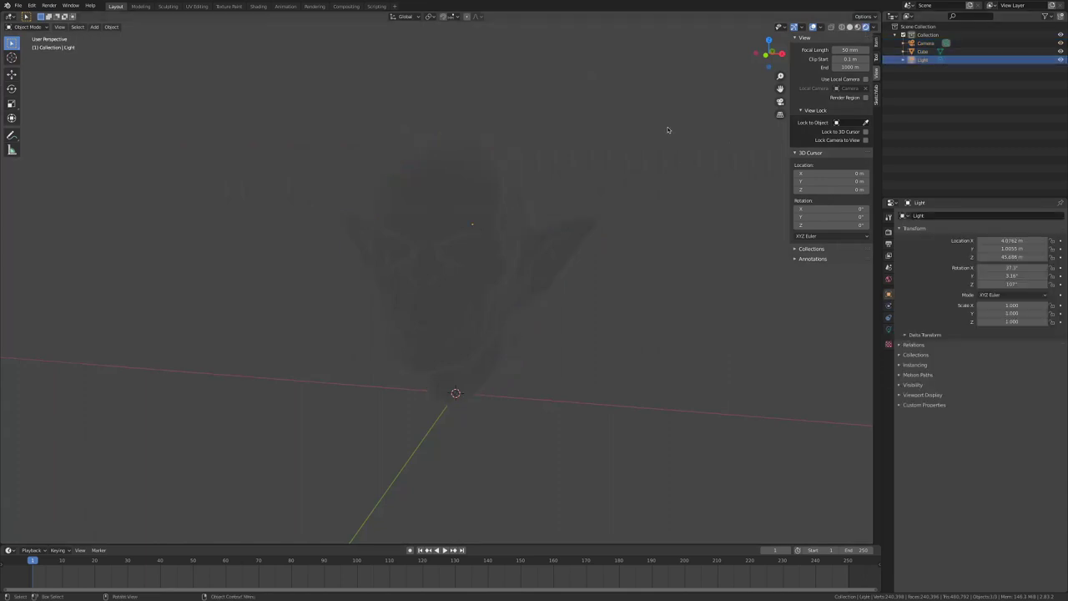
pyautogui.press('g')
pyautogui.press('Return')
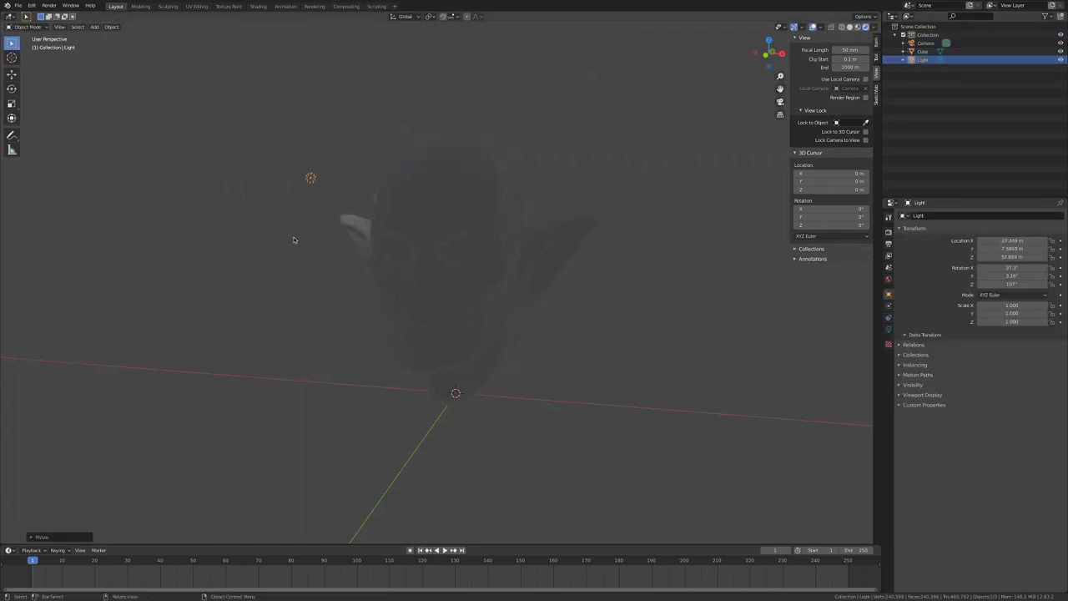
pyautogui.hotkey('ctrl', 'z')
pyautogui.click(311, 178)
pyautogui.press('g')
pyautogui.click(373, 227)
pyautogui.moveTo(372, 227); pyautogui.dragTo(945, 260)
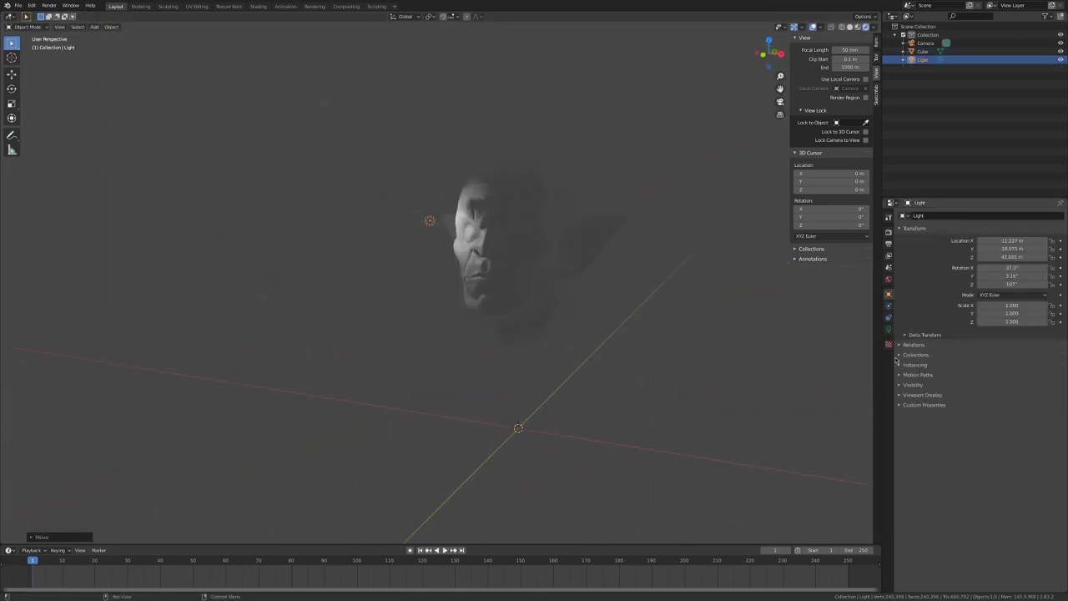
# Set the point light's power to 10000 W and move the light farther away from the orc's face
pyautogui.click(888, 329)
pyautogui.click(1010, 271)
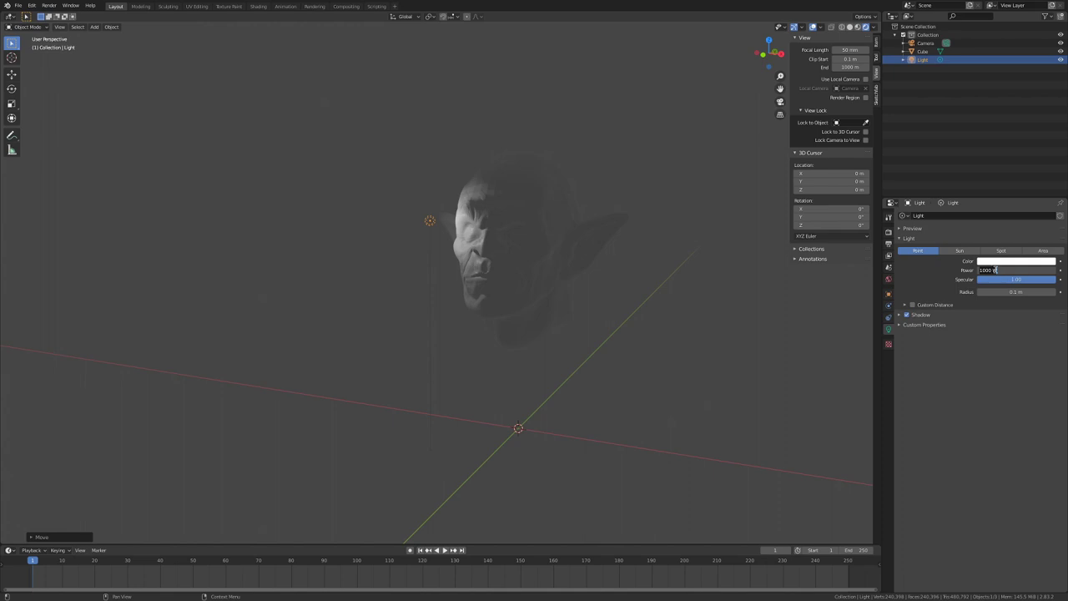
pyautogui.write('0')
pyautogui.press('Return')
pyautogui.press('g')
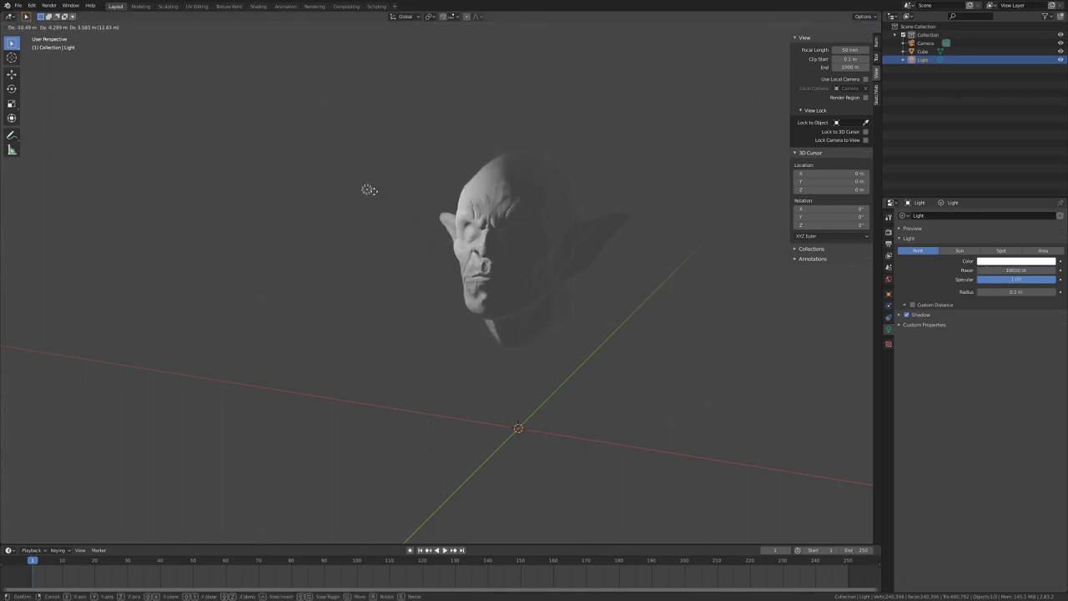
pyautogui.click(359, 179)
# Reposition the light beside the head along the global Y and X axes and save the file
pyautogui.moveTo(359, 179); pyautogui.dragTo(422, 223)
pyautogui.click(401, 213)
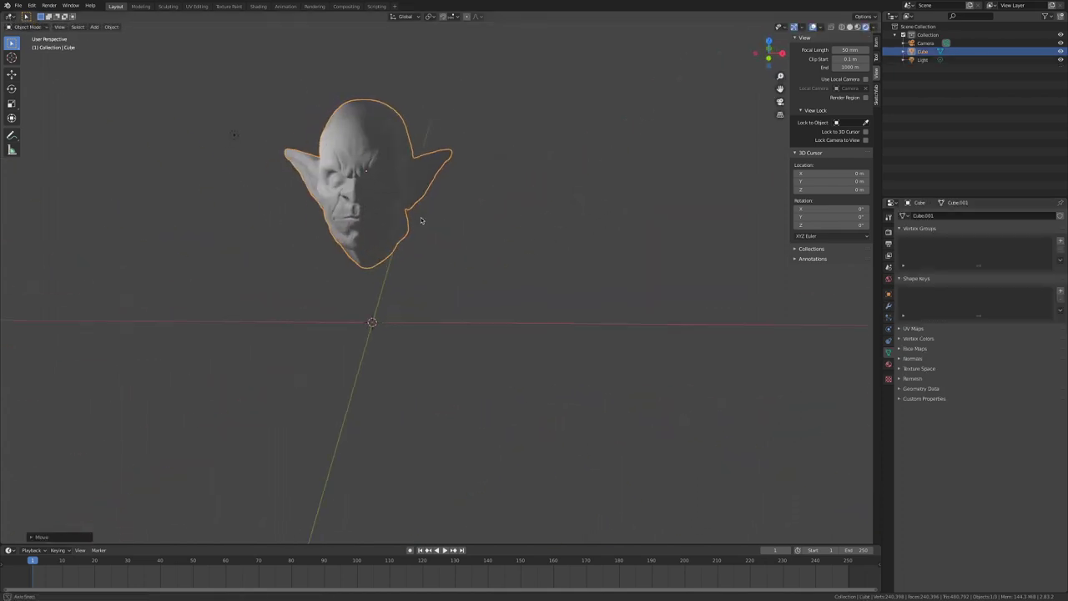
pyautogui.hotkey('alt', 'a')
pyautogui.click(227, 126)
pyautogui.press('g')
pyautogui.press('y')
pyautogui.click(219, 129)
pyautogui.press('g')
pyautogui.press('x')
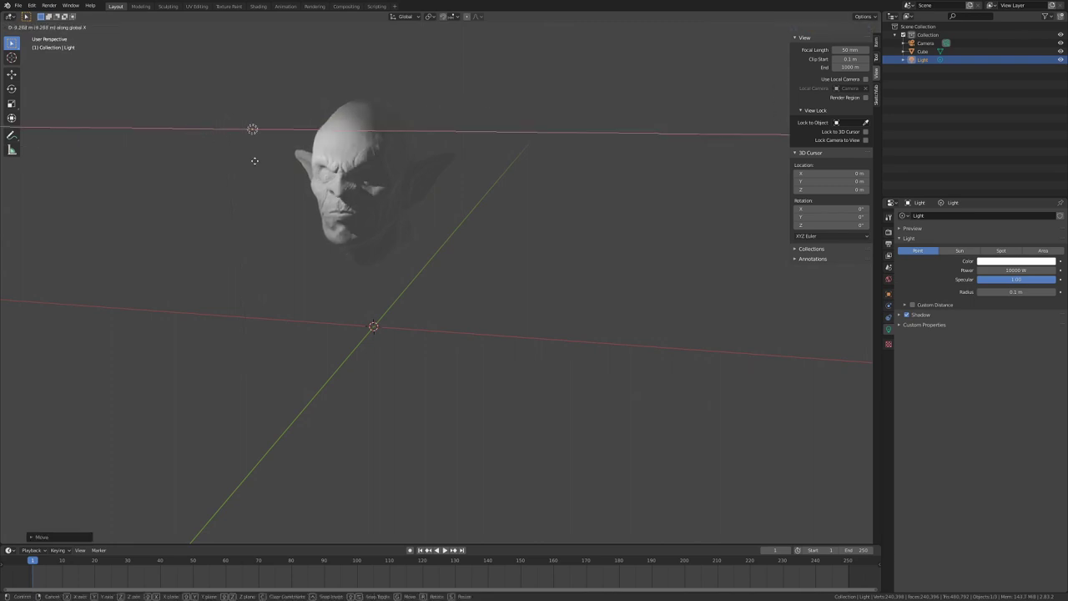
pyautogui.click(296, 160)
pyautogui.moveTo(296, 160)
pyautogui.mouseDown()
pyautogui.moveTo(353, 167)
pyautogui.moveTo(388, 194)
pyautogui.moveTo(447, 213)
pyautogui.mouseUp()
pyautogui.hotkey('ctrl', 's')
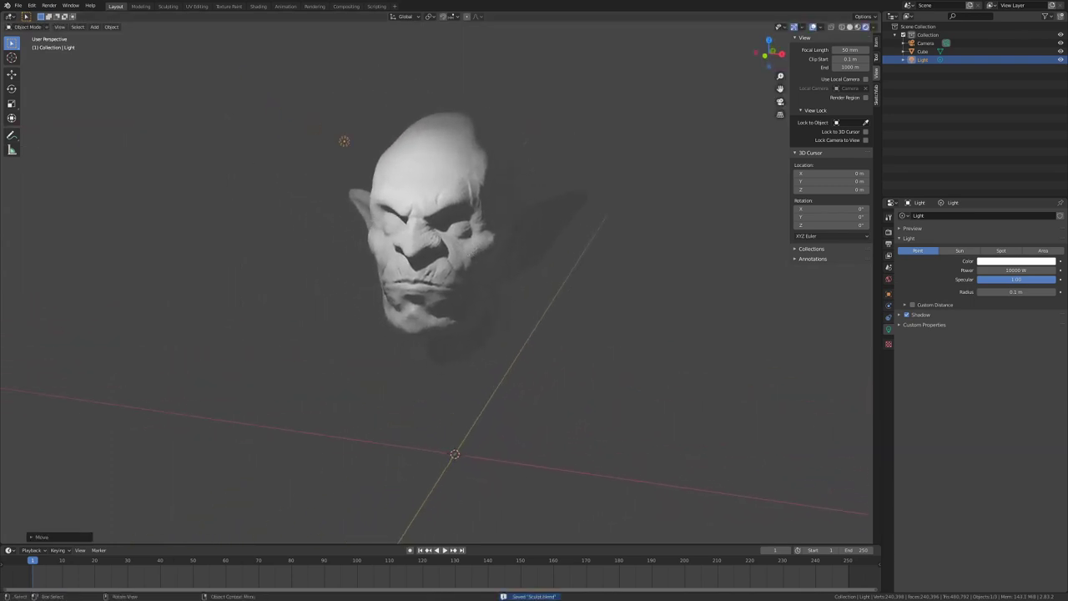
# Select the light again and adjust its position above the face along the Z axis
pyautogui.click(392, 217)
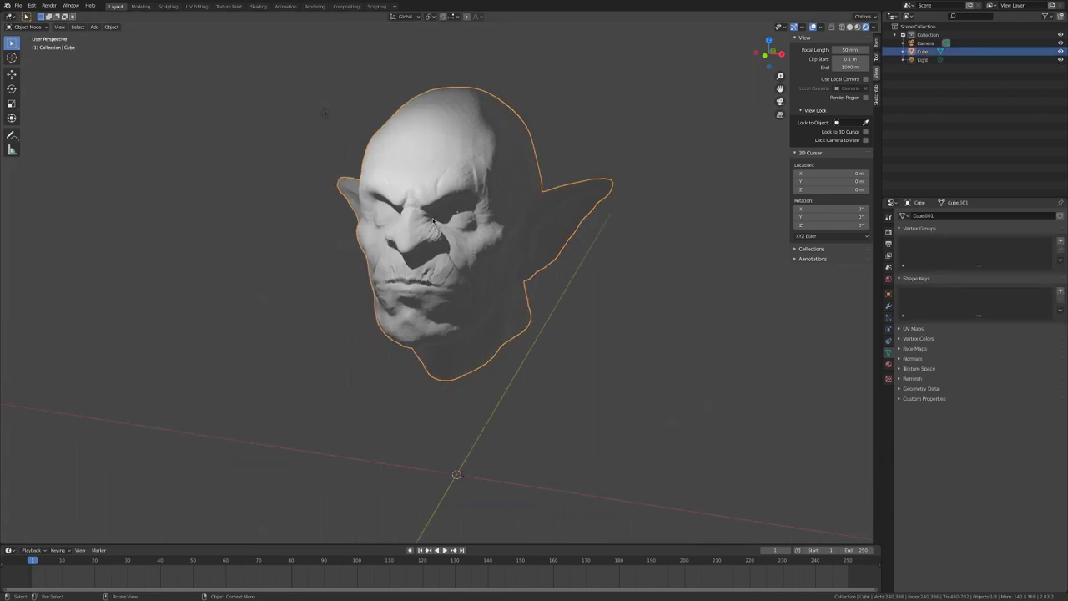
pyautogui.click(305, 240)
pyautogui.scroll(2, 304, 240)
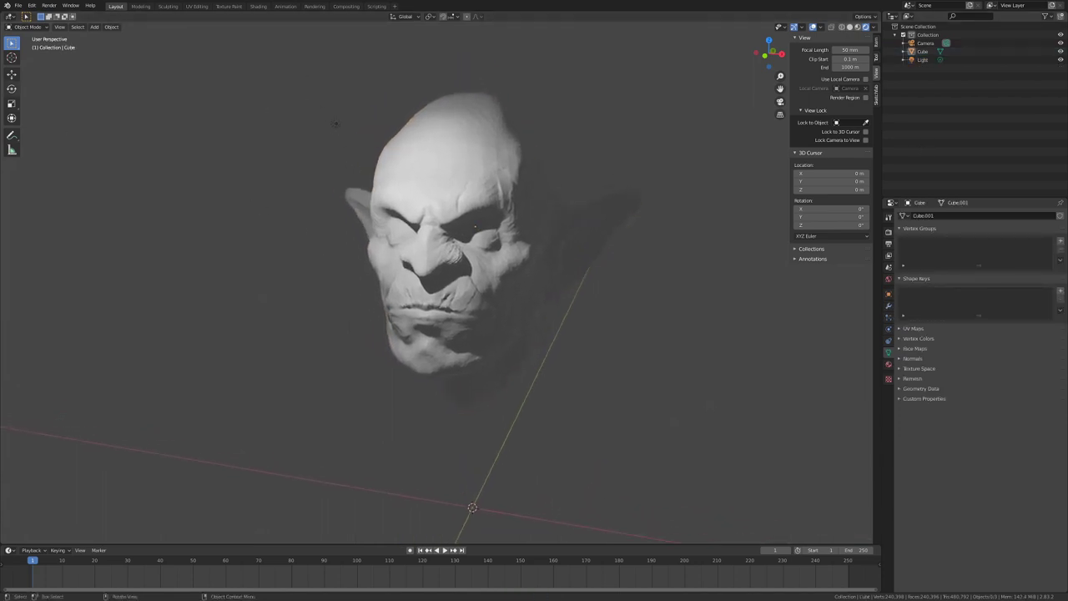
pyautogui.click(922, 59)
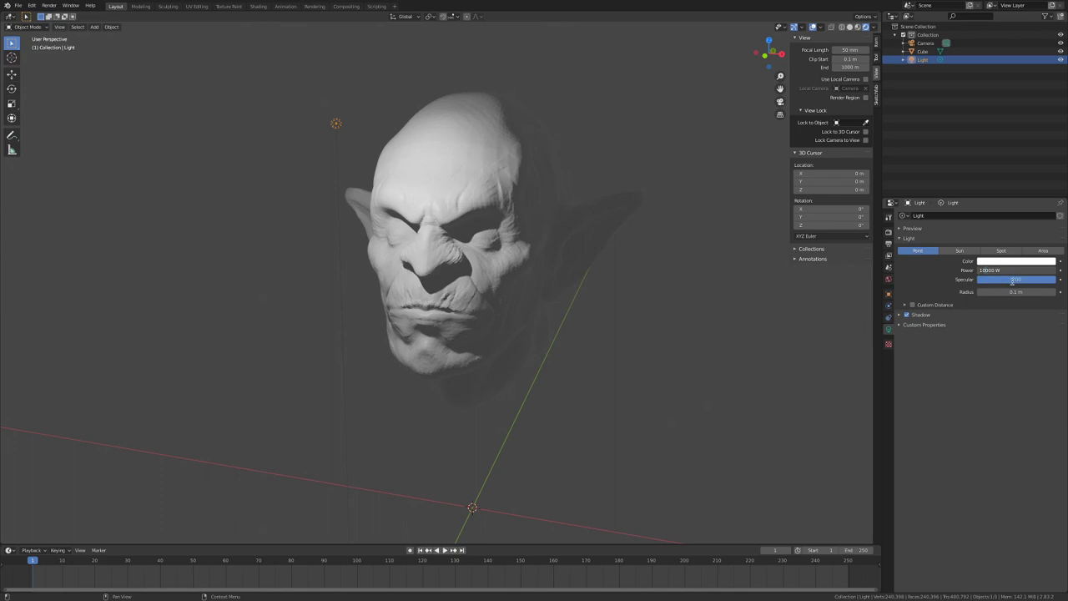
pyautogui.press('g')
pyautogui.press('x')
pyautogui.press('y')
pyautogui.press('y')
pyautogui.press('z')
pyautogui.click(326, 116)
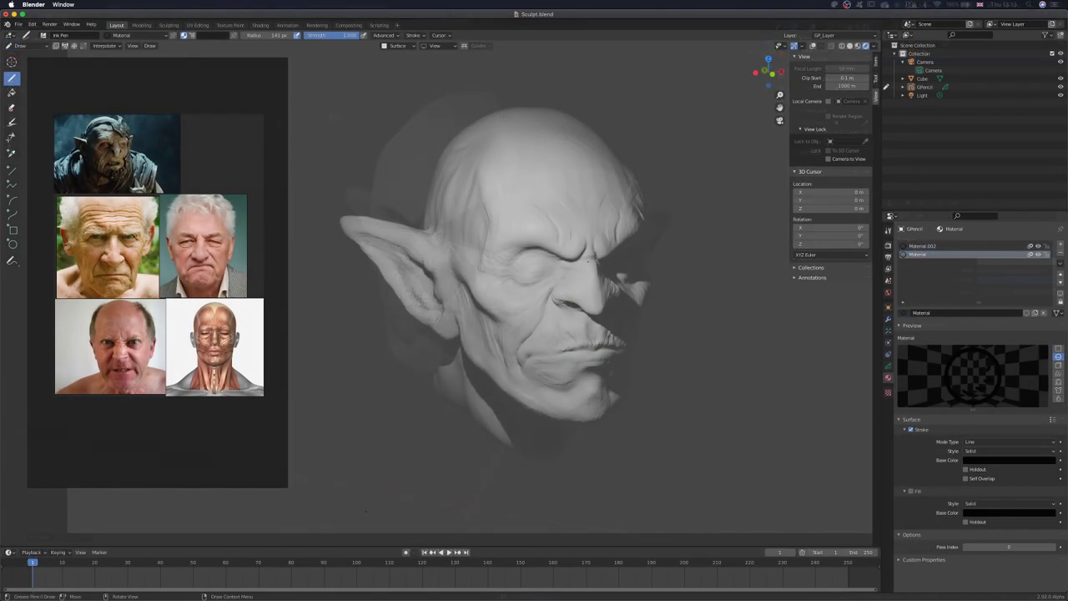
# Draw black Grease Pencil line art over the head's contour, ear, eyes, nose, mouth and wrinkles with the Ink Pen brush and save the file
pyautogui.press('e')
pyautogui.click(12, 78)
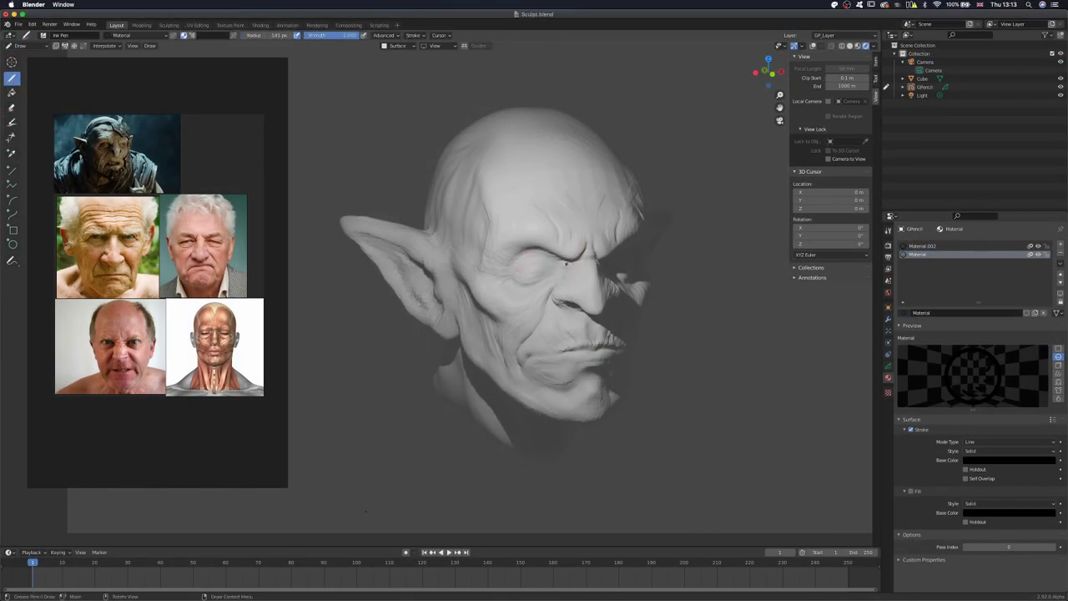
pyautogui.click(572, 263)
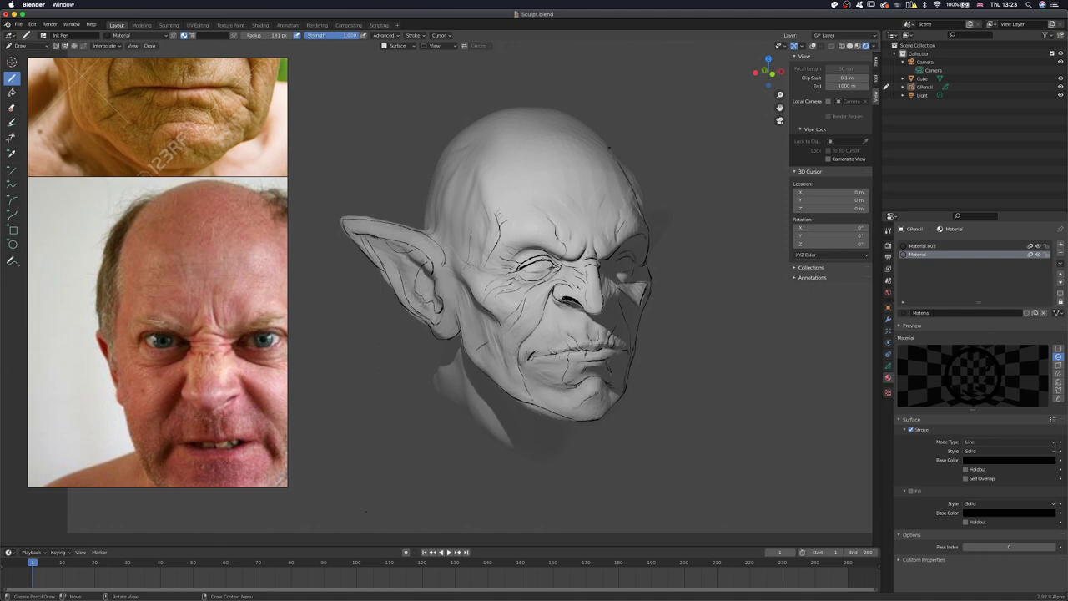
pyautogui.hotkey('ctrl', 's')
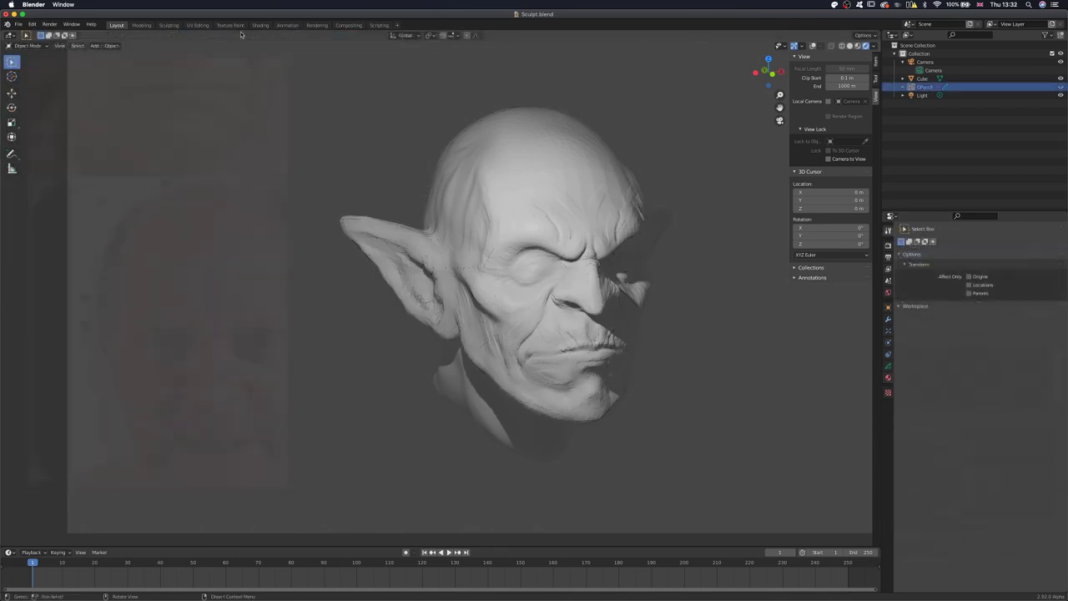
# Render the viewport image of the shaded head without the line drawing and save it as Orc head2.png
pyautogui.click(59, 45)
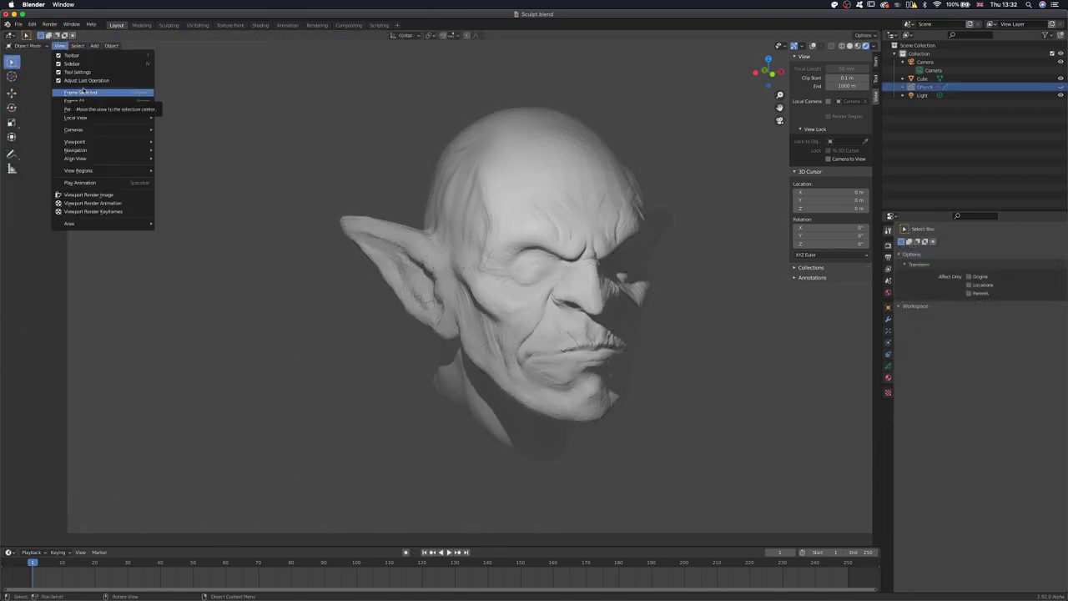
pyautogui.moveTo(124, 144)
pyautogui.click(93, 194)
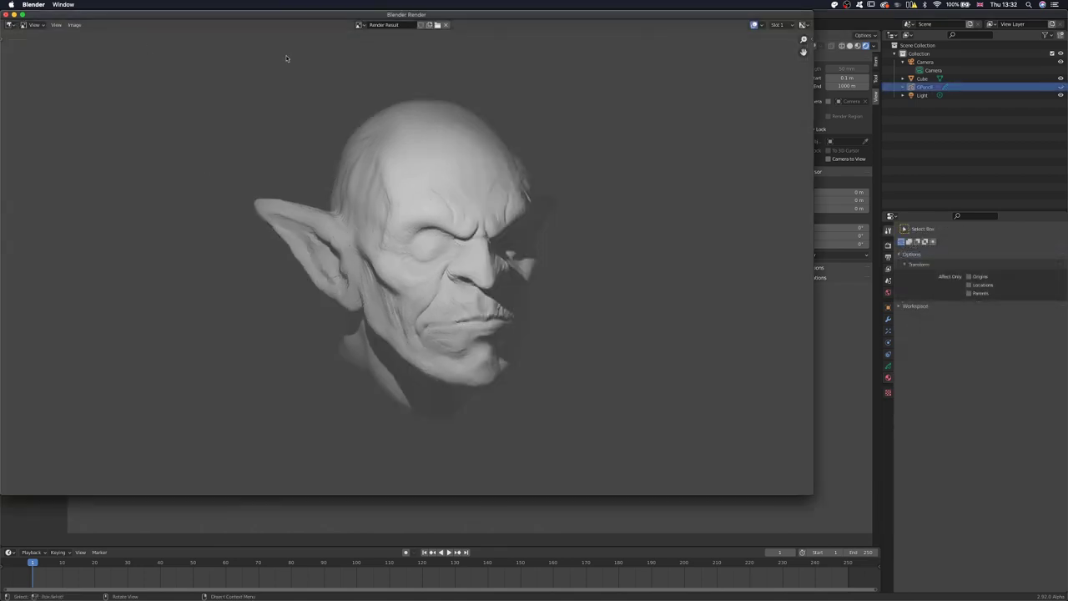
pyautogui.click(74, 25)
pyautogui.click(92, 107)
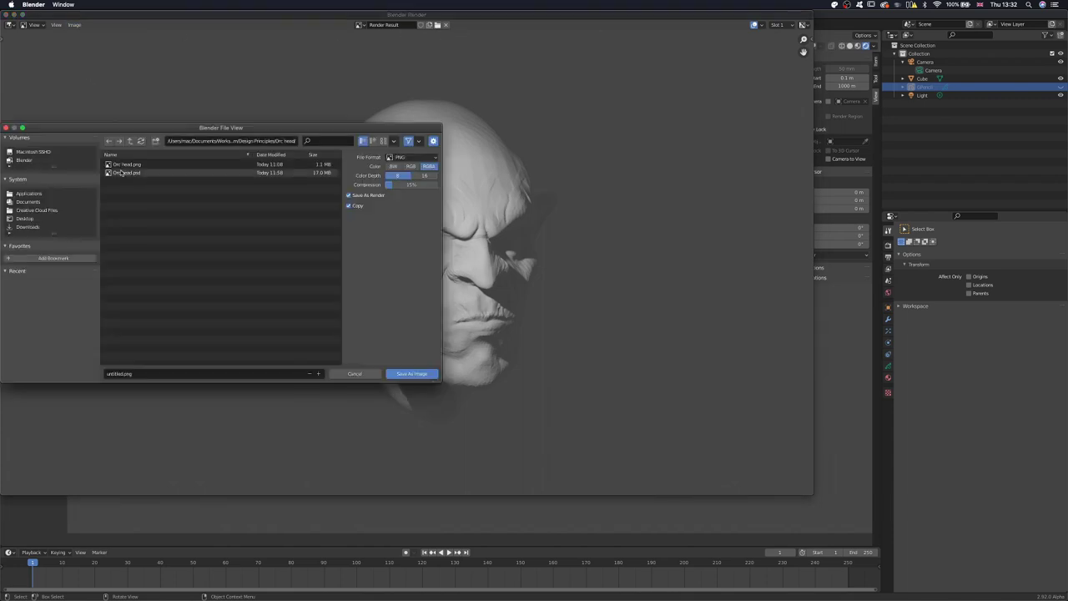
pyautogui.click(411, 373)
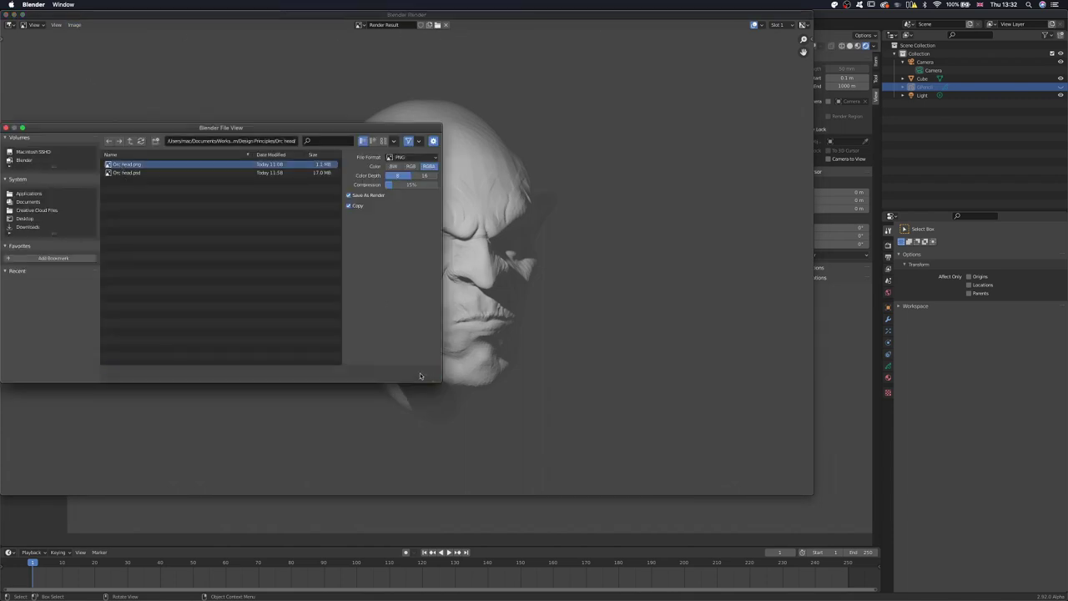
pyautogui.press('Escape')
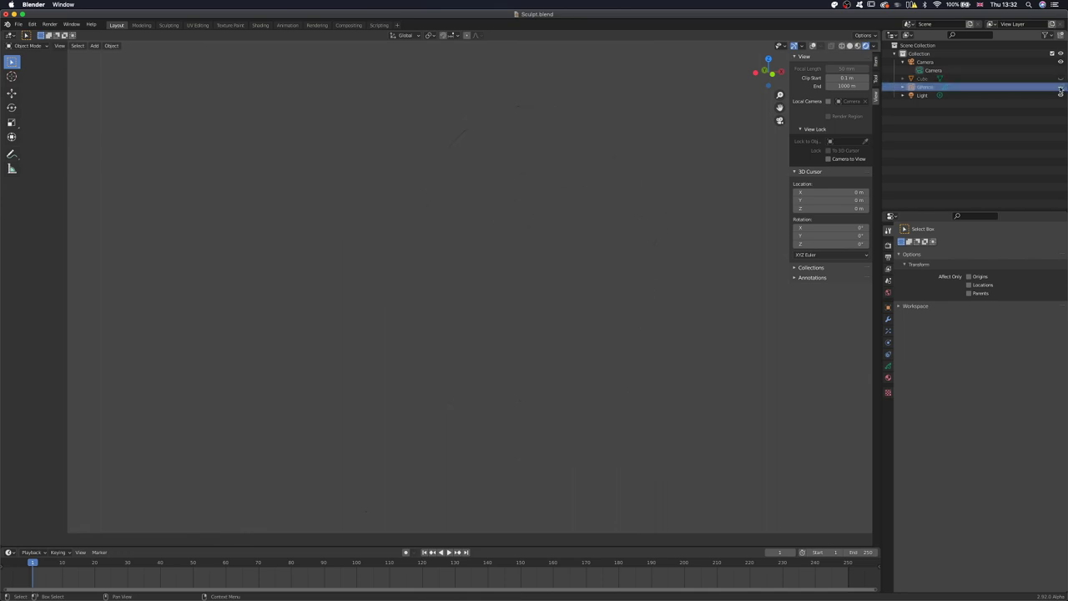
# Render the viewport image with only the Grease Pencil drawing visible and save it as Orc head drawing.png
pyautogui.click(60, 45)
pyautogui.click(118, 195)
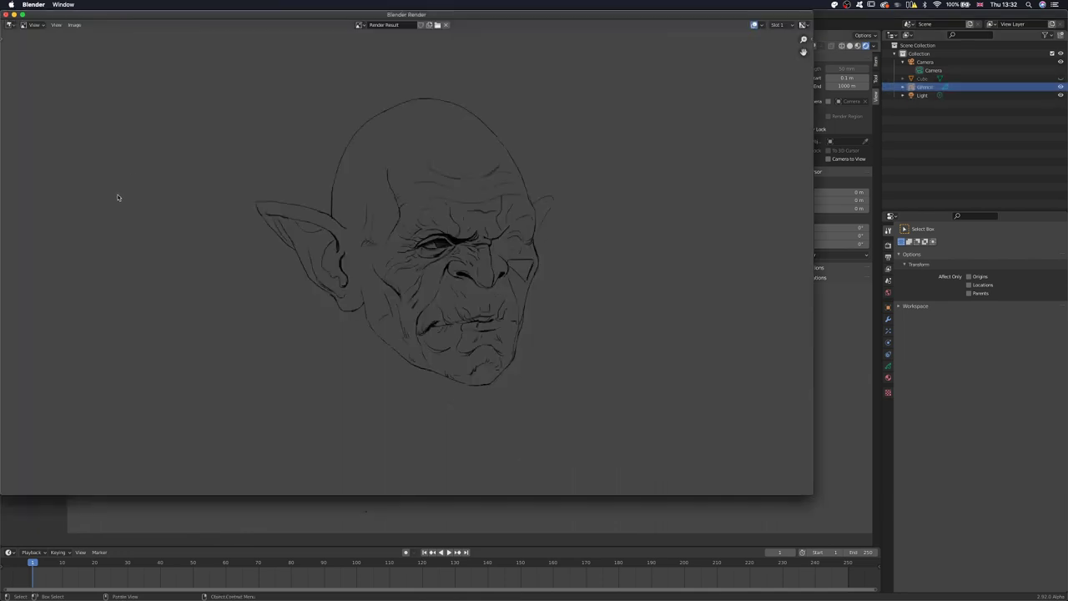
pyautogui.click(75, 25)
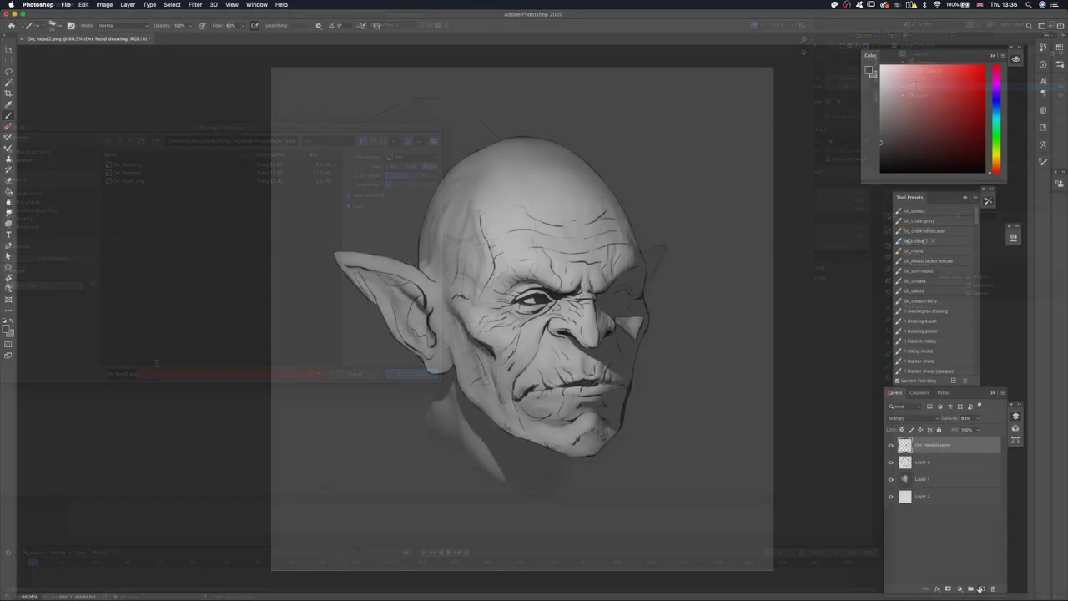
# Switch to Photoshop, save the document as Orc head2.psd and outline the planes of the face and ear in red on a new layer
pyautogui.press('super+s')
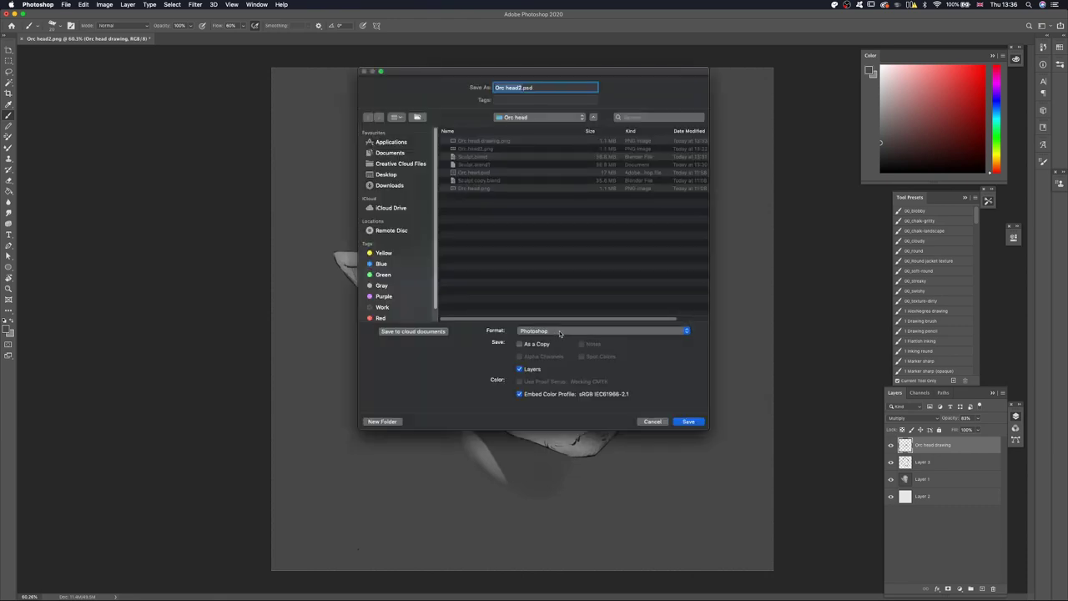
pyautogui.click(686, 424)
pyautogui.click(983, 588)
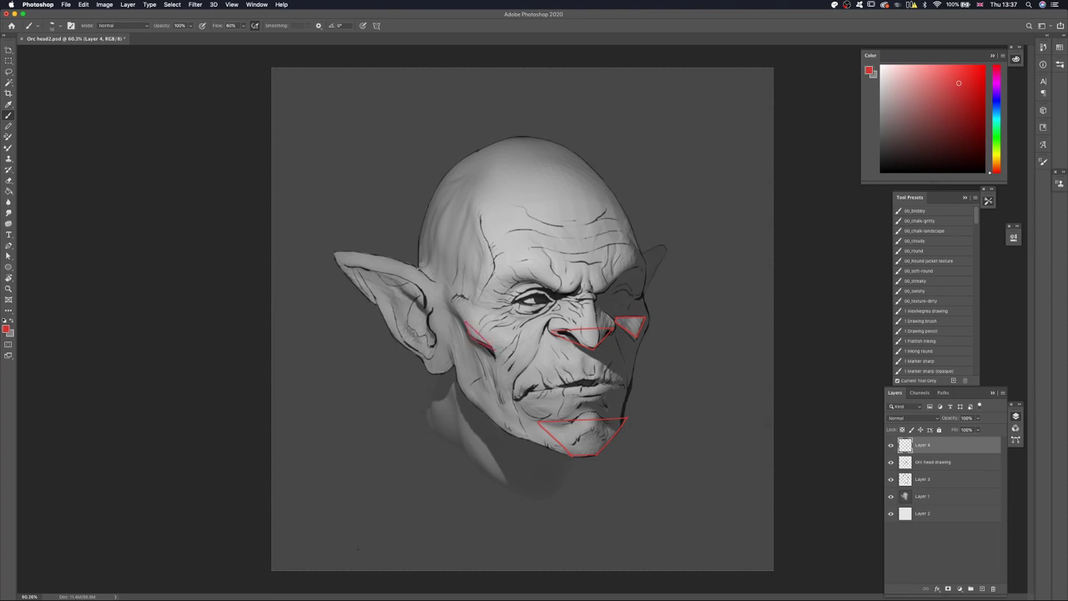
pyautogui.moveTo(333, 253)
pyautogui.mouseDown()
pyautogui.moveTo(438, 375)
pyautogui.moveTo(419, 269)
pyautogui.mouseUp()
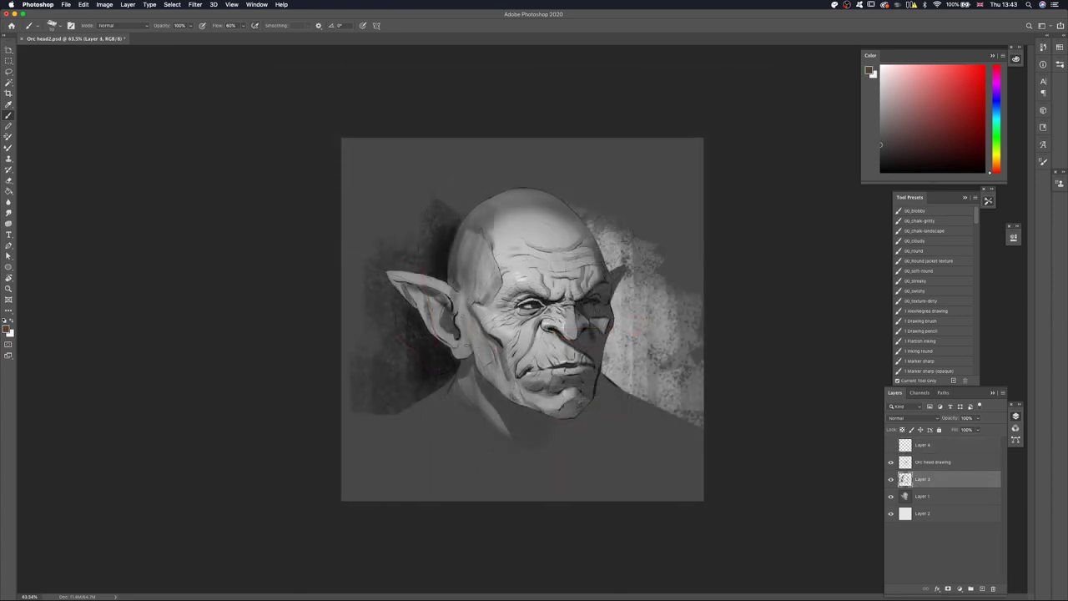
# Paint black and sampled grey tones on the neck, side of the head, cheek and eye area on Layer 3
pyautogui.moveTo(480, 382); pyautogui.dragTo(513, 439)
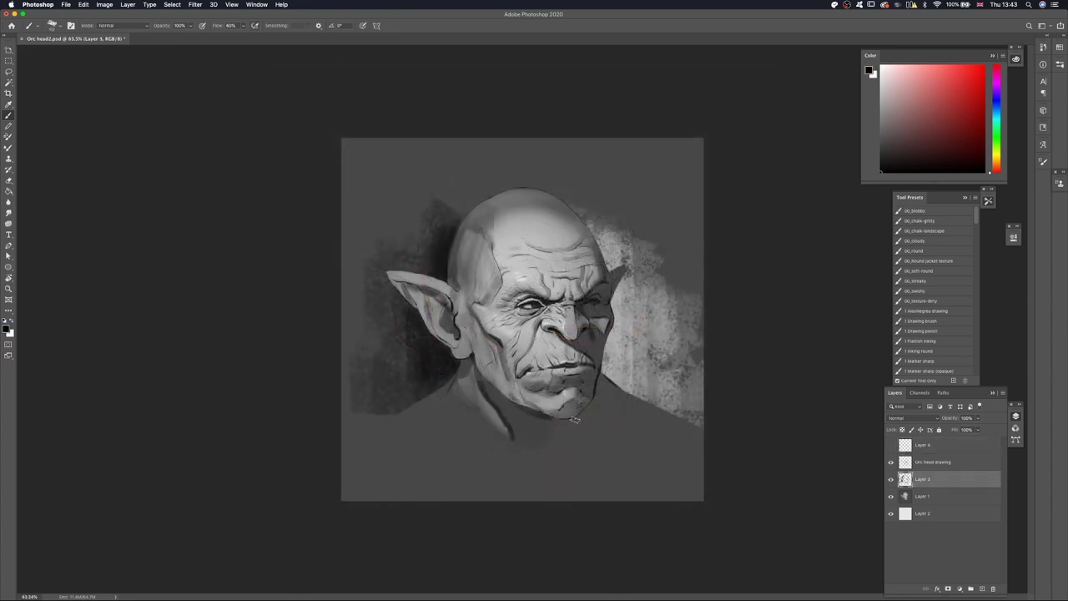
pyautogui.keyDown('alt'); pyautogui.click(616, 332); pyautogui.keyUp('alt')
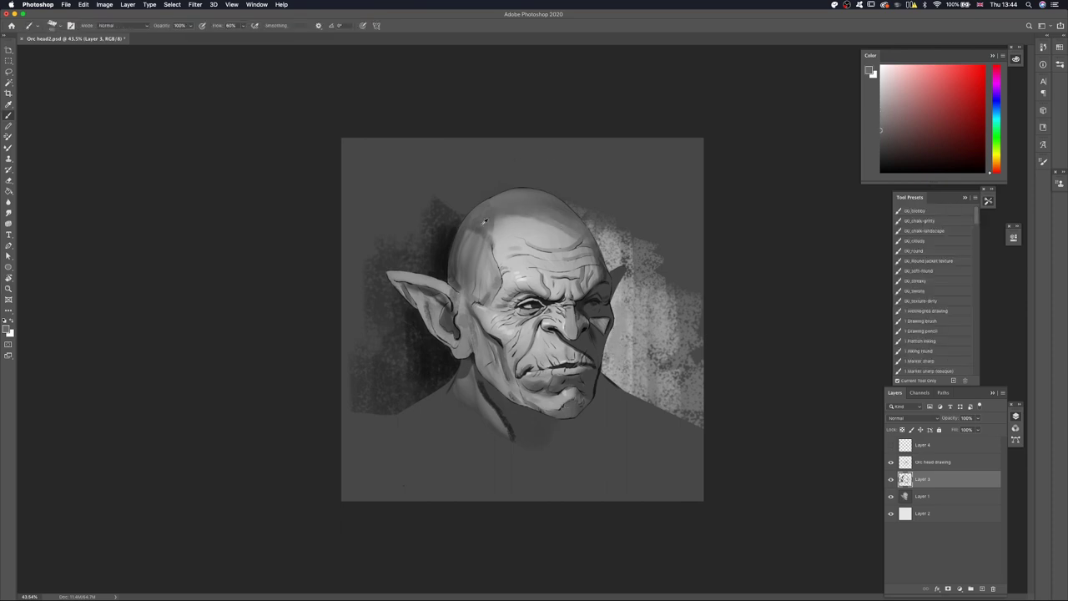
pyautogui.keyDown('alt'); pyautogui.click(458, 249); pyautogui.keyUp('alt')
pyautogui.moveTo(458, 250); pyautogui.dragTo(482, 283)
pyautogui.moveTo(489, 338); pyautogui.dragTo(477, 377)
pyautogui.keyDown('alt'); pyautogui.click(543, 303); pyautogui.keyUp('alt')
pyautogui.moveTo(541, 307); pyautogui.dragTo(494, 302)
pyautogui.press('super+minus')
pyautogui.press('super+minus')
pyautogui.press('super+minus')
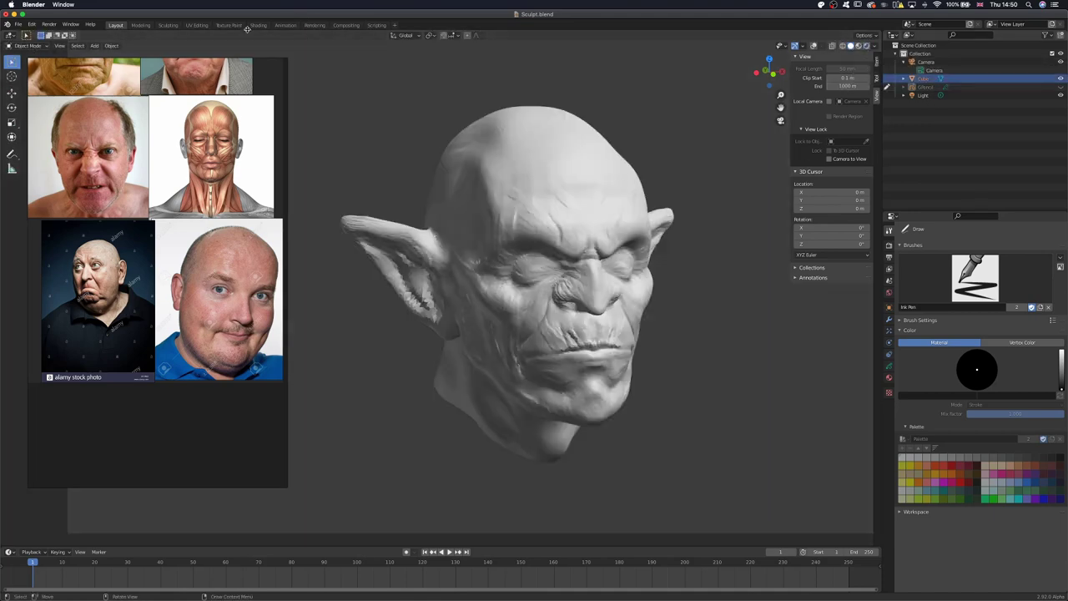
# Switch to Blender and put the orc head mesh into Sculpt Mode
pyautogui.click(589, 205)
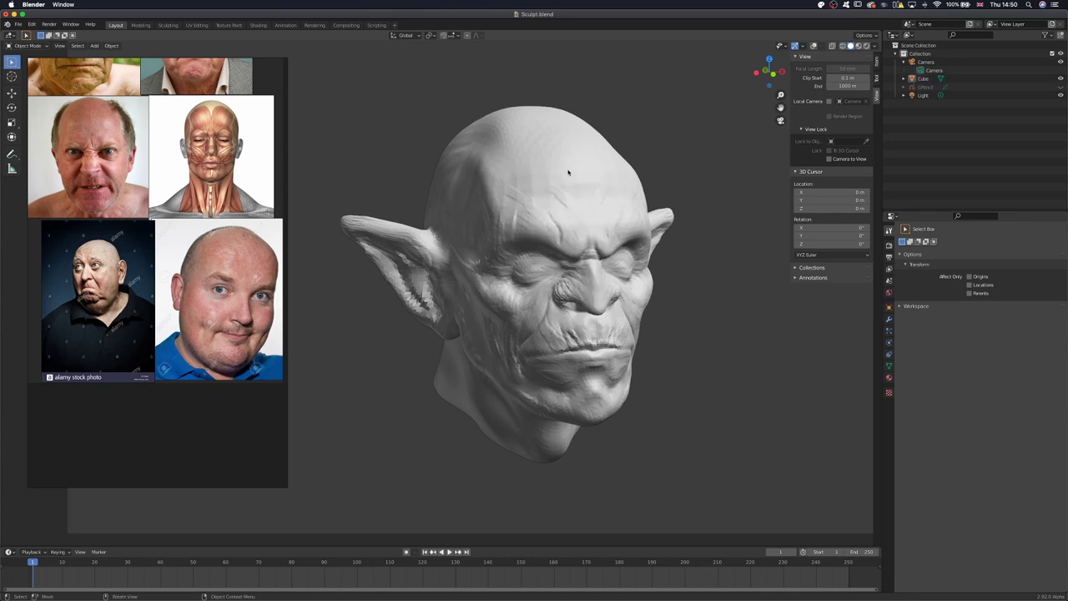
pyautogui.press('space')
pyautogui.press('space')
pyautogui.click(26, 45)
pyautogui.click(25, 74)
pyautogui.moveTo(683, 212)
pyautogui.mouseDown()
pyautogui.moveTo(485, 244)
pyautogui.moveTo(453, 215)
pyautogui.mouseUp()
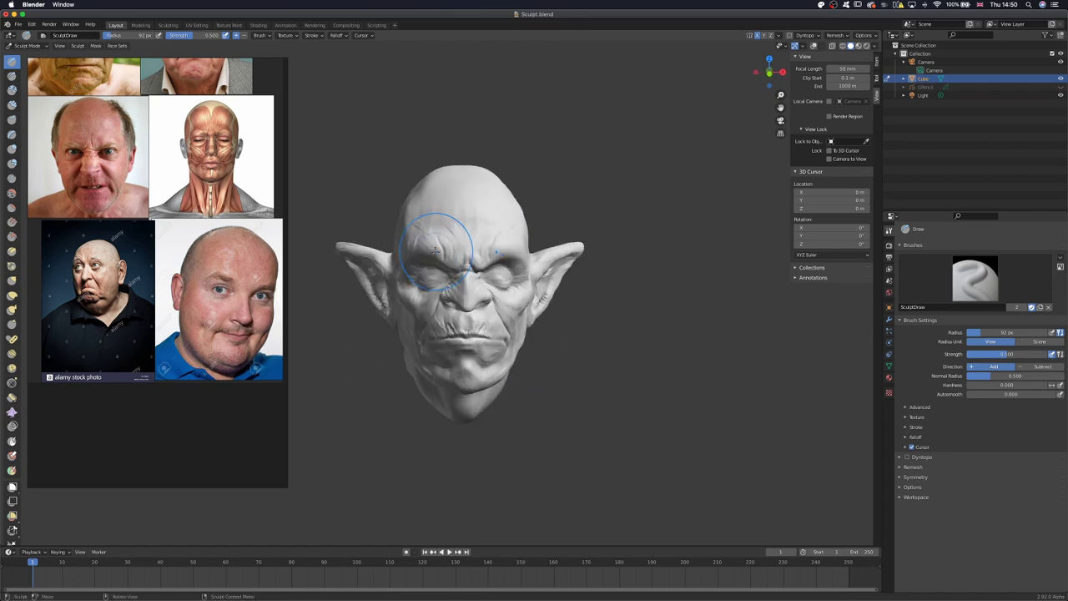
pyautogui.hotkey('ctrl', 'Tab')
pyautogui.moveTo(521, 309); pyautogui.dragTo(588, 304)
pyautogui.click(29, 45)
pyautogui.click(21, 73)
# Reshape the sides of the skull with the Snake Hook brush, resizing the brush between strokes
pyautogui.click(12, 309)
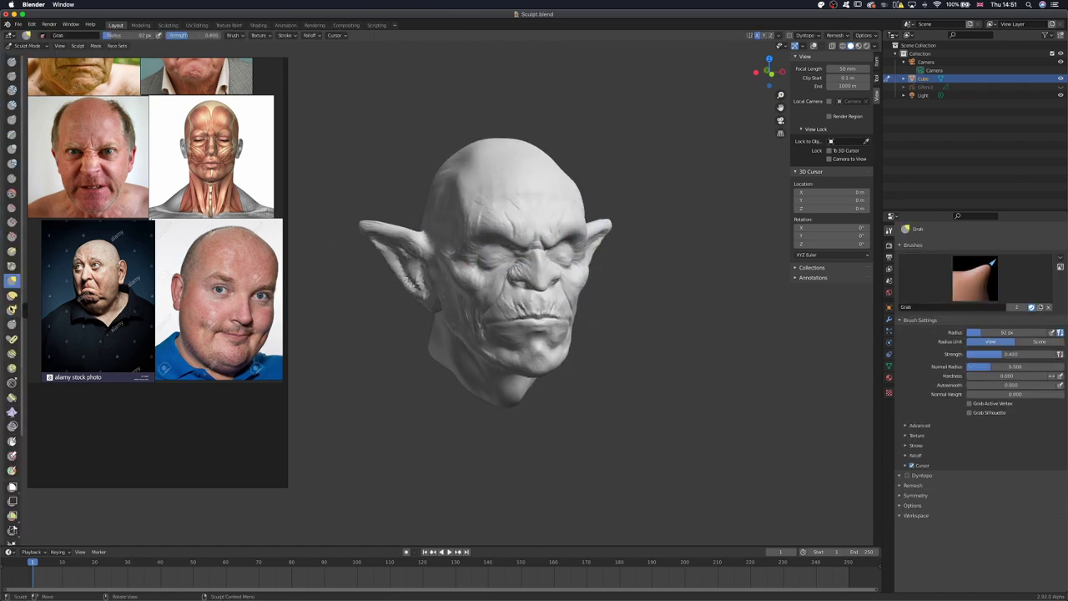
pyautogui.press('f')
pyautogui.click(596, 191)
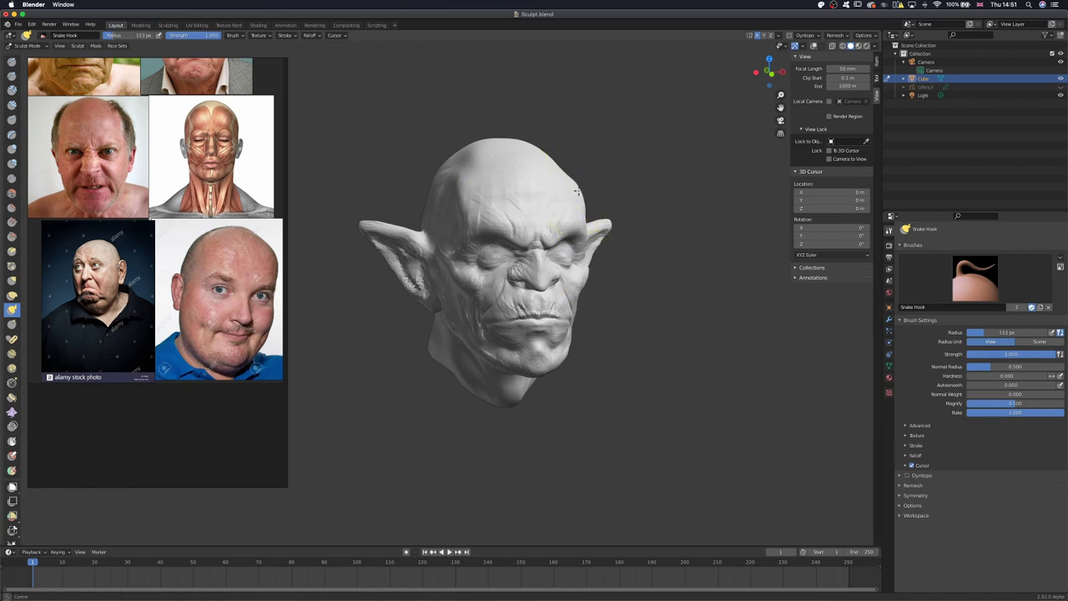
pyautogui.moveTo(585, 196); pyautogui.dragTo(576, 193)
pyautogui.moveTo(442, 196)
pyautogui.mouseDown()
pyautogui.moveTo(384, 192)
pyautogui.moveTo(520, 179)
pyautogui.moveTo(619, 213)
pyautogui.moveTo(565, 186)
pyautogui.moveTo(500, 200)
pyautogui.moveTo(538, 200)
pyautogui.mouseUp()
pyautogui.press('f')
pyautogui.click(565, 186)
pyautogui.press('f')
pyautogui.press('f')
pyautogui.click(443, 302)
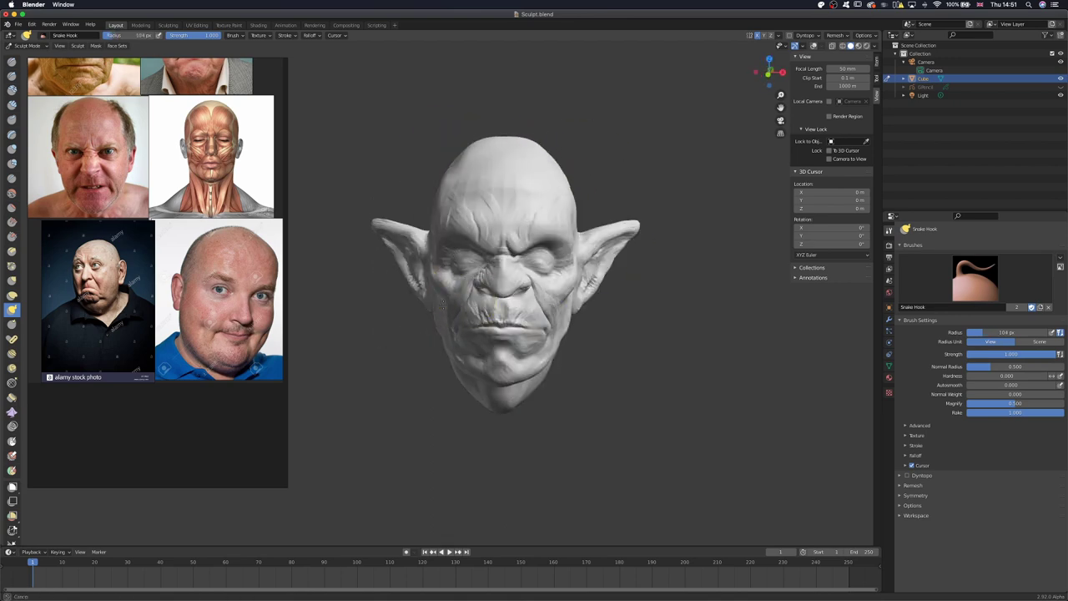
# Adjust the cheeks and jaw with the Snake Hook brush at varying sizes
pyautogui.moveTo(585, 309)
pyautogui.mouseDown()
pyautogui.moveTo(417, 381)
pyautogui.moveTo(498, 342)
pyautogui.moveTo(524, 279)
pyautogui.moveTo(511, 218)
pyautogui.moveTo(513, 301)
pyautogui.mouseUp()
pyautogui.press('f')
pyautogui.press('f')
pyautogui.click(548, 334)
pyautogui.press('f')
pyautogui.click(520, 314)
pyautogui.moveTo(560, 327); pyautogui.dragTo(517, 326)
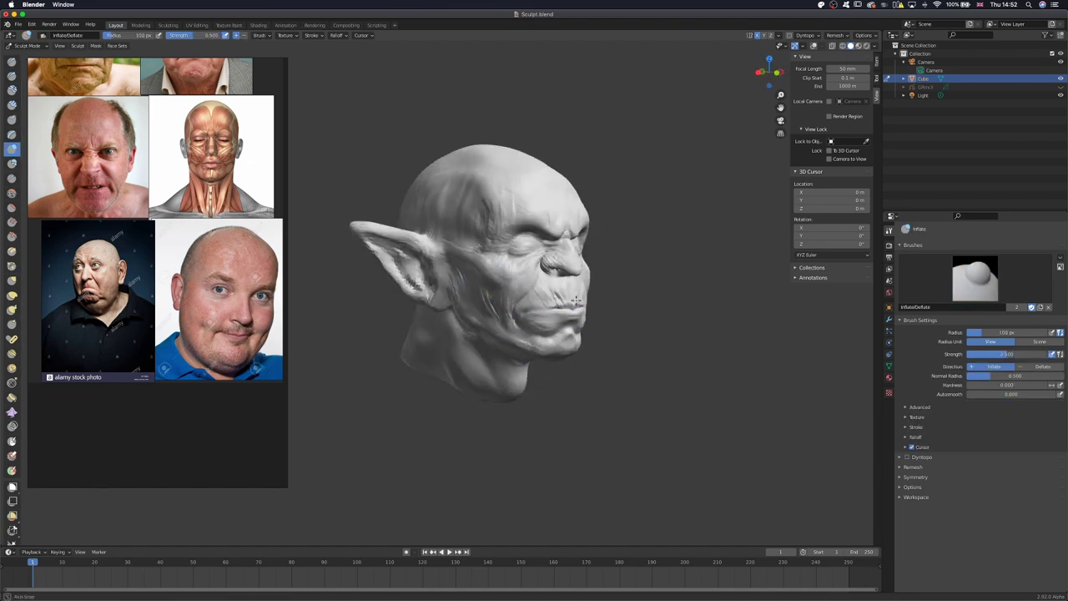
# Build up the face with the Inflate and Clay Strips brushes and reshape the brow area with Snake Hook
pyautogui.moveTo(484, 258)
pyautogui.mouseDown()
pyautogui.moveTo(534, 259)
pyautogui.moveTo(513, 265)
pyautogui.mouseUp()
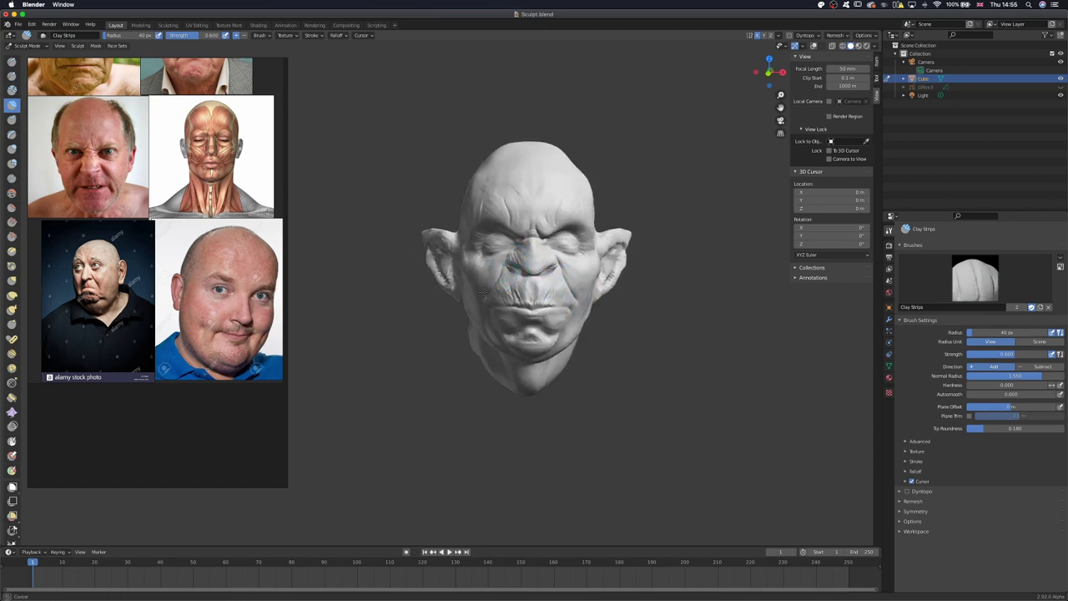
pyautogui.moveTo(558, 302)
pyautogui.mouseDown()
pyautogui.moveTo(535, 284)
pyautogui.moveTo(581, 216)
pyautogui.moveTo(562, 265)
pyautogui.moveTo(547, 249)
pyautogui.moveTo(526, 251)
pyautogui.moveTo(534, 255)
pyautogui.mouseUp()
pyautogui.scroll(3, 582, 216)
pyautogui.press('k')
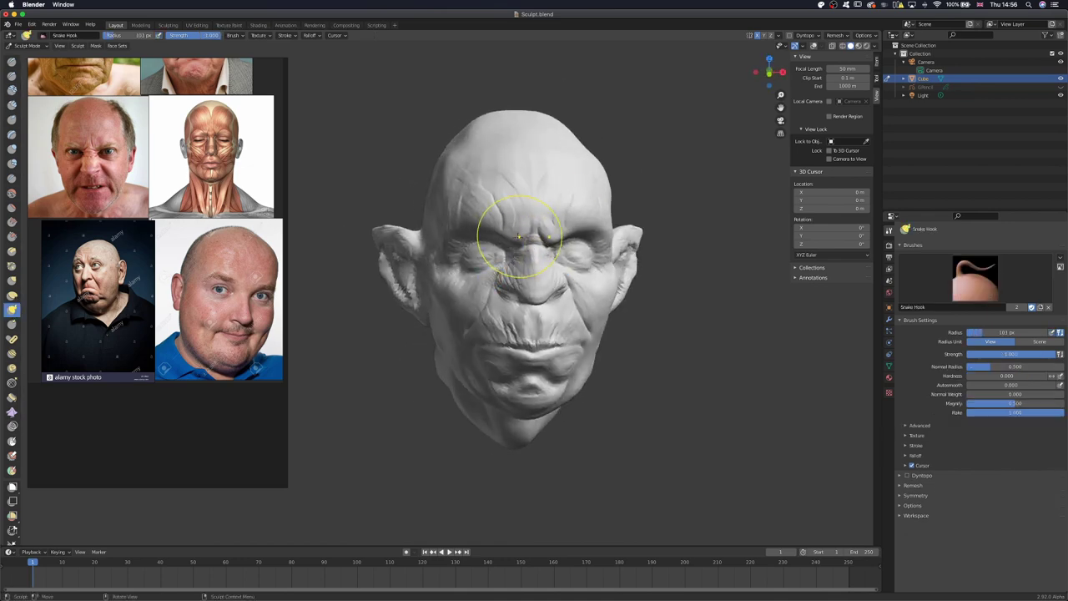
pyautogui.moveTo(591, 242); pyautogui.dragTo(551, 252)
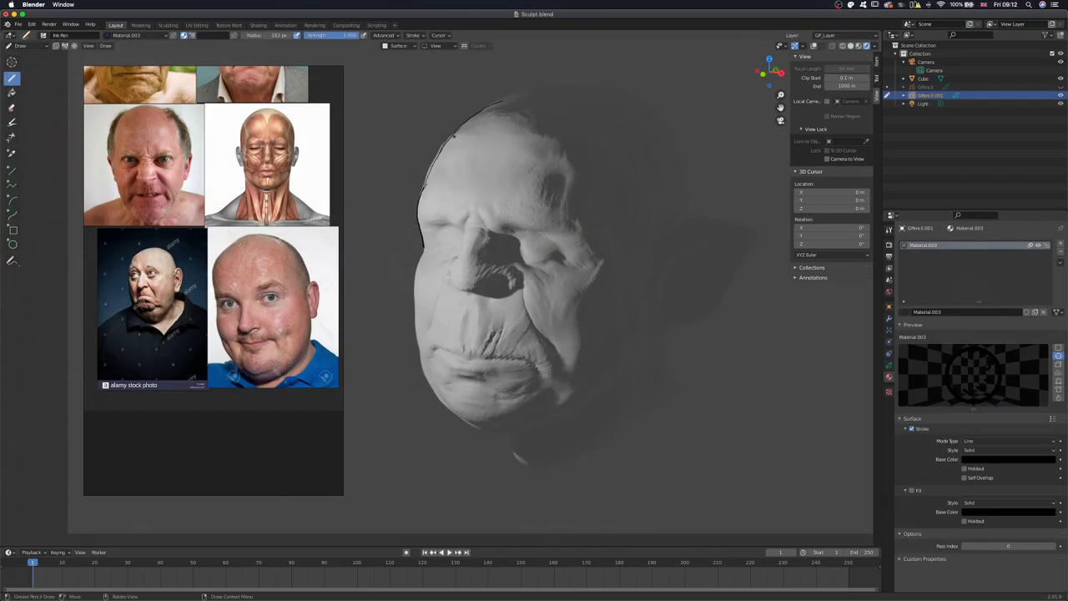
# Draw black Grease Pencil lines along the turned head's skull contour, brows, eyes and nose with the Ink Pen brush
pyautogui.moveTo(454, 133); pyautogui.dragTo(514, 102)
pyautogui.moveTo(426, 222)
pyautogui.mouseDown()
pyautogui.moveTo(464, 218)
pyautogui.moveTo(453, 283)
pyautogui.moveTo(482, 290)
pyautogui.mouseUp()
pyautogui.moveTo(492, 230)
pyautogui.mouseDown()
pyautogui.moveTo(510, 217)
pyautogui.moveTo(489, 228)
pyautogui.moveTo(549, 224)
pyautogui.mouseUp()
pyautogui.moveTo(566, 187)
pyautogui.mouseDown()
pyautogui.moveTo(575, 226)
pyautogui.moveTo(547, 234)
pyautogui.mouseUp()
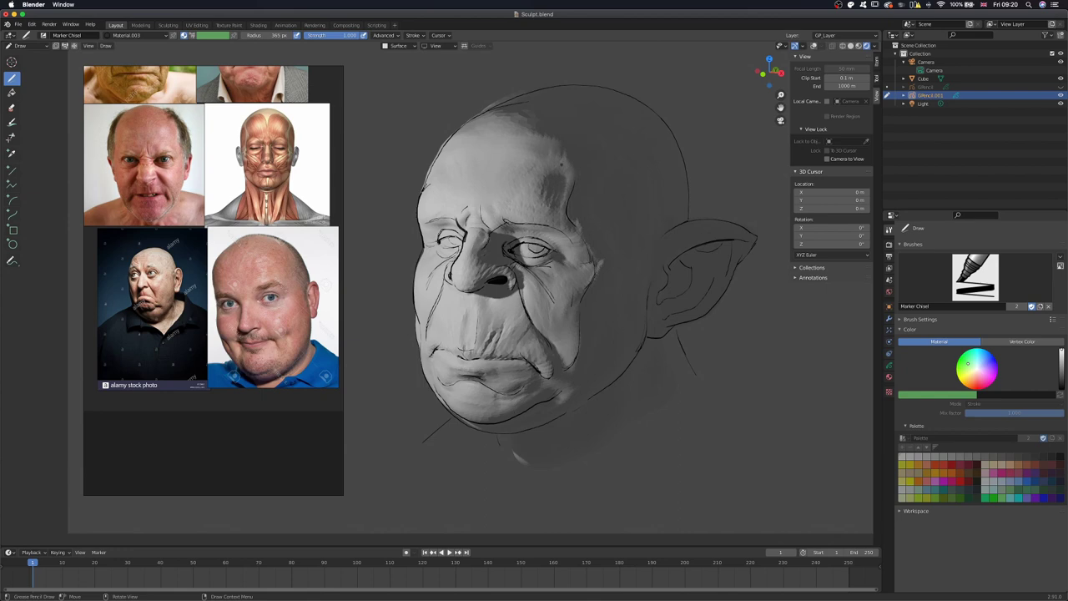
# Draw further black Grease Pencil lines on the forehead and around the mouth with the Ink Pen brush
pyautogui.click(975, 275)
pyautogui.click(836, 327)
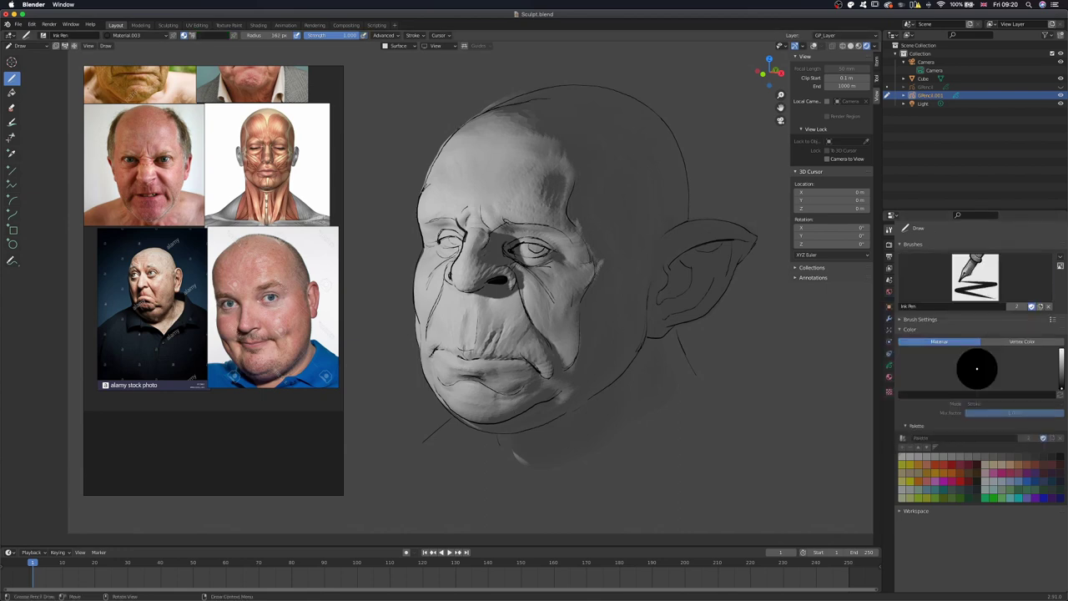
pyautogui.moveTo(499, 191); pyautogui.dragTo(516, 183)
pyautogui.moveTo(479, 351); pyautogui.dragTo(522, 335)
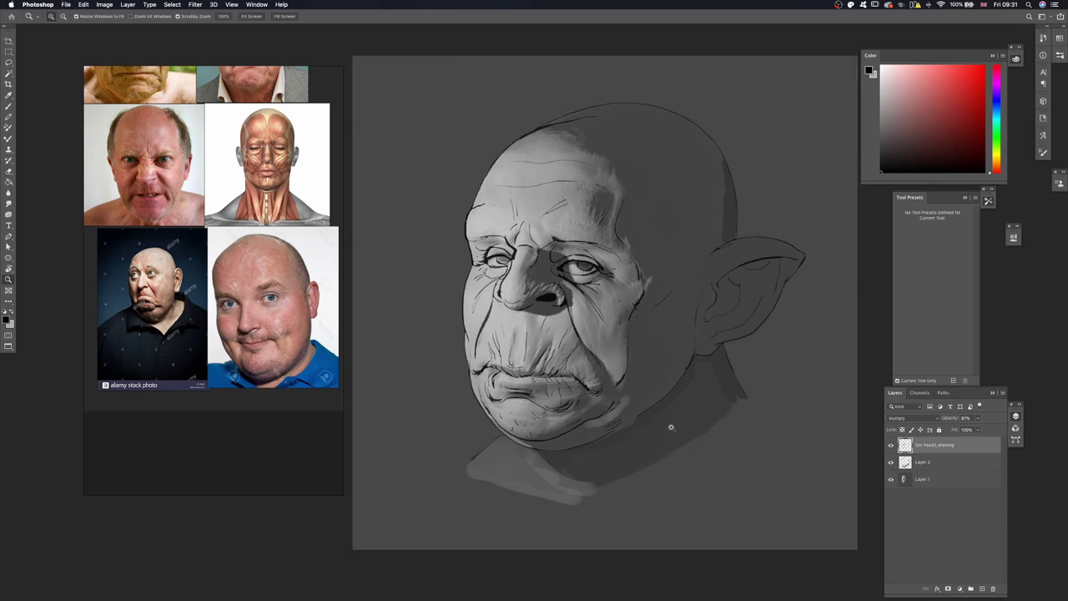
# In Photoshop, add a layer above the line drawing and mark the cheek's shadow edge and the nose tip with a thin red brush
pyautogui.click(981, 588)
pyautogui.press('b')
pyautogui.click(948, 94)
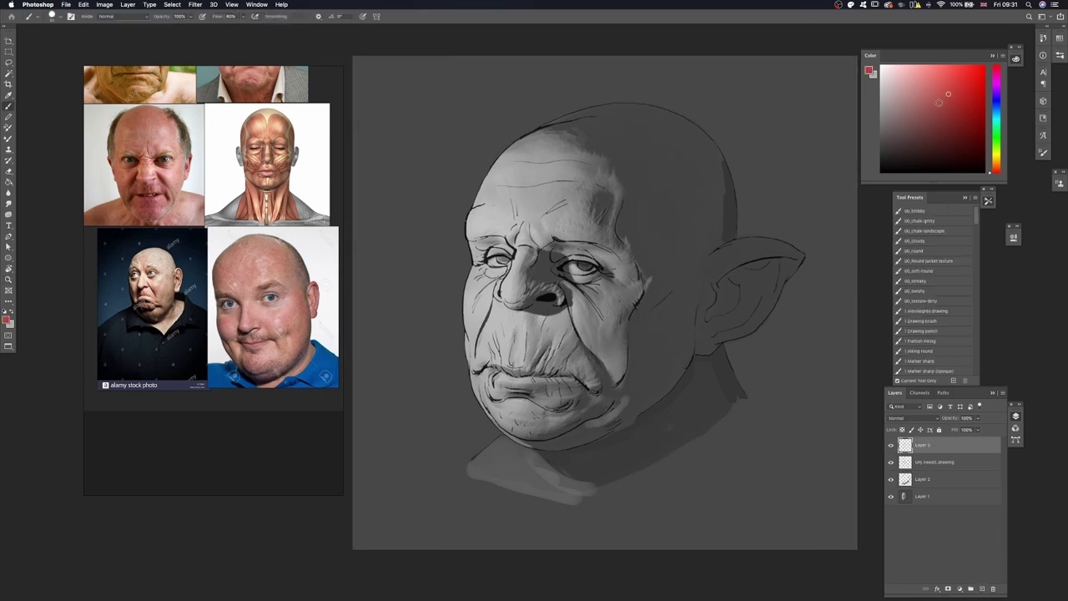
pyautogui.press('[')
pyautogui.moveTo(628, 319)
pyautogui.mouseDown()
pyautogui.moveTo(641, 292)
pyautogui.moveTo(625, 249)
pyautogui.mouseUp()
pyautogui.moveTo(631, 312); pyautogui.dragTo(616, 385)
pyautogui.moveTo(515, 273)
pyautogui.mouseDown()
pyautogui.moveTo(507, 298)
pyautogui.moveTo(523, 307)
pyautogui.moveTo(511, 274)
pyautogui.mouseUp()
# Trace the pointed ear's outer contour and the curve of the skull in red
pyautogui.moveTo(710, 255)
pyautogui.mouseDown()
pyautogui.moveTo(782, 242)
pyautogui.moveTo(795, 268)
pyautogui.moveTo(766, 318)
pyautogui.moveTo(722, 338)
pyautogui.mouseUp()
pyautogui.moveTo(736, 335)
pyautogui.mouseDown()
pyautogui.moveTo(783, 306)
pyautogui.moveTo(801, 247)
pyautogui.mouseUp()
pyautogui.moveTo(468, 224)
pyautogui.mouseDown()
pyautogui.moveTo(476, 192)
pyautogui.moveTo(528, 135)
pyautogui.moveTo(620, 103)
pyautogui.moveTo(686, 119)
pyautogui.moveTo(727, 169)
pyautogui.moveTo(736, 242)
pyautogui.mouseUp()
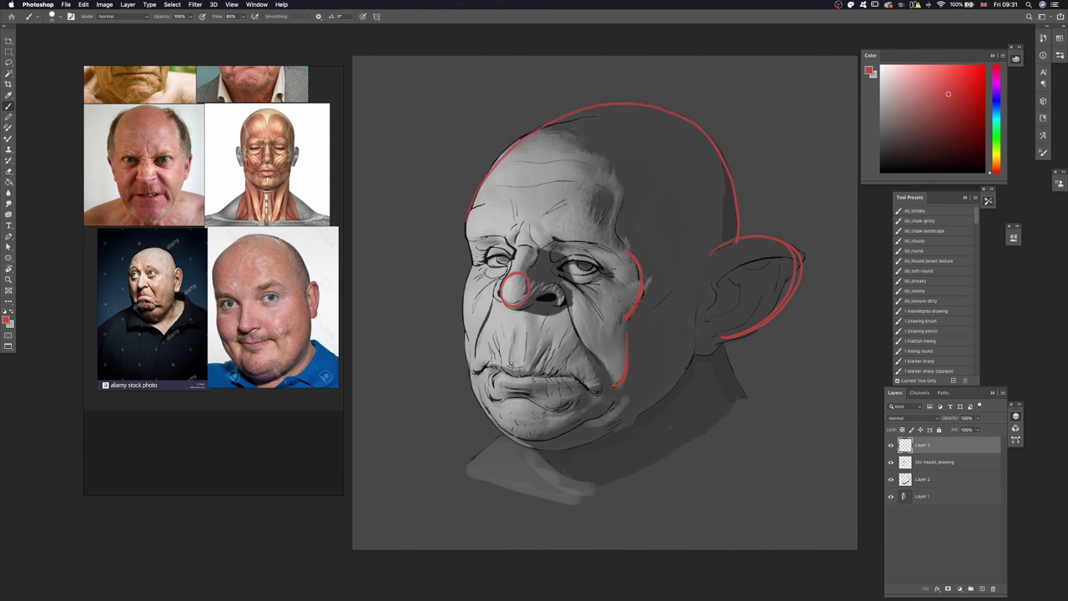
# Mark the chin and jaw curves, the far brow edge and the forehead's shadow boundary with red lines
pyautogui.moveTo(523, 439); pyautogui.dragTo(579, 419)
pyautogui.moveTo(492, 414)
pyautogui.mouseDown()
pyautogui.moveTo(523, 437)
pyautogui.moveTo(579, 447)
pyautogui.moveTo(614, 427)
pyautogui.mouseUp()
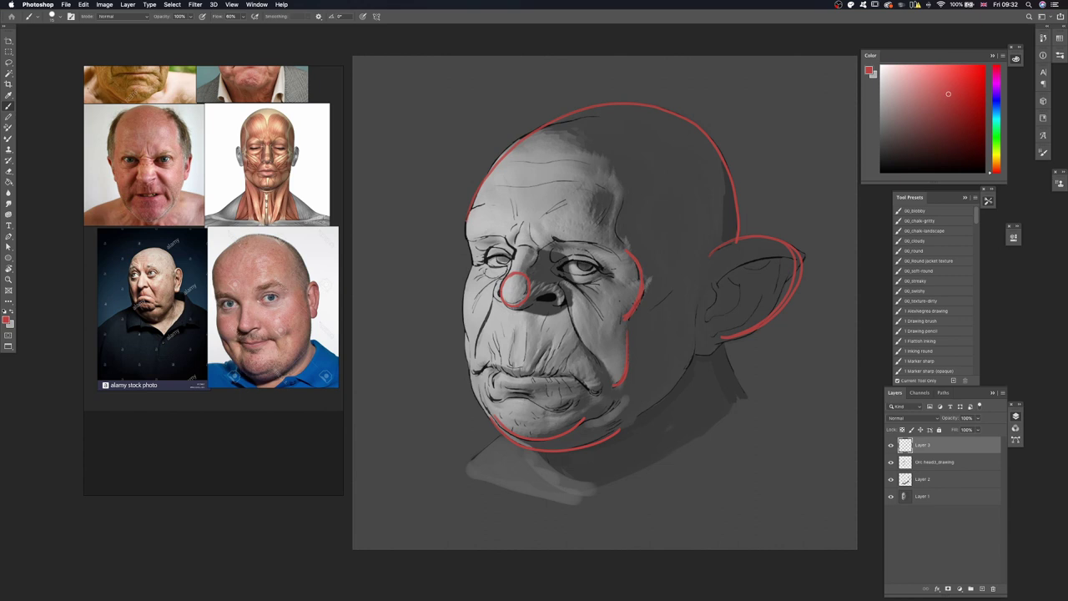
pyautogui.moveTo(474, 206); pyautogui.dragTo(467, 239)
pyautogui.moveTo(584, 150)
pyautogui.mouseDown()
pyautogui.moveTo(617, 182)
pyautogui.moveTo(621, 213)
pyautogui.mouseUp()
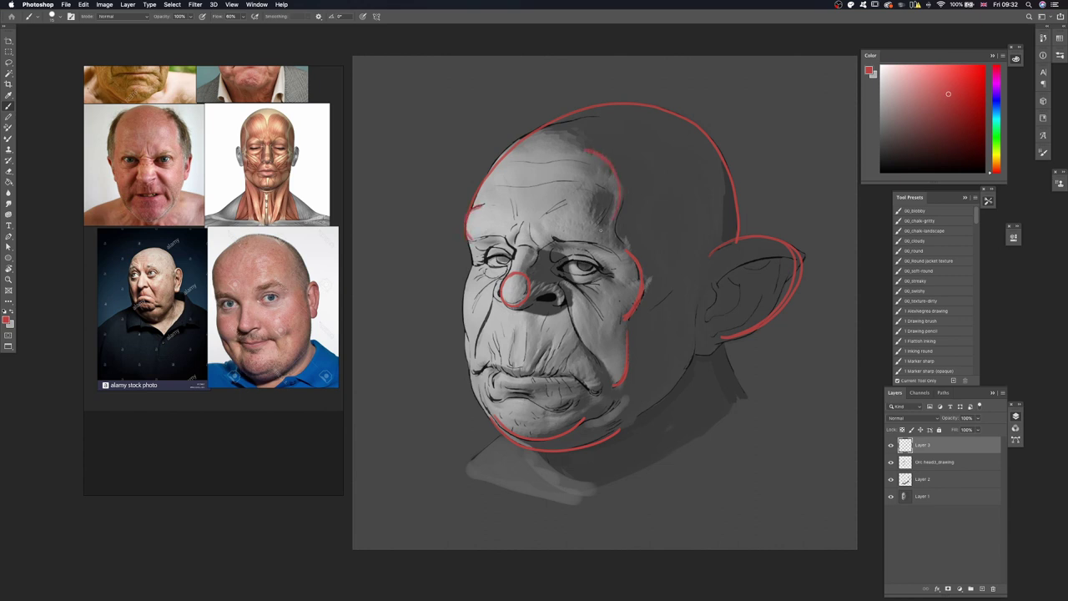